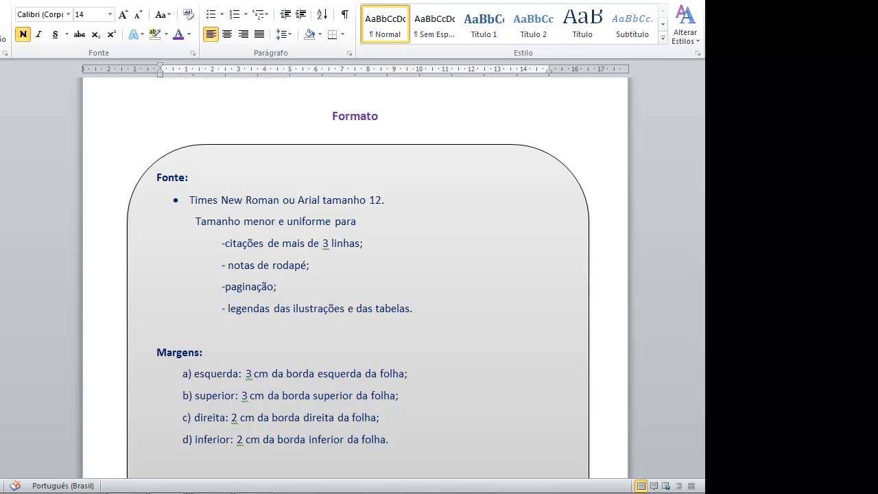
- Set the text from "Times New Roman ou Arial" through "legendas das ilustrações e das tabelas" under "Fonte:" to Times New Roman, size 12
scroll(356, 274, down, 2)
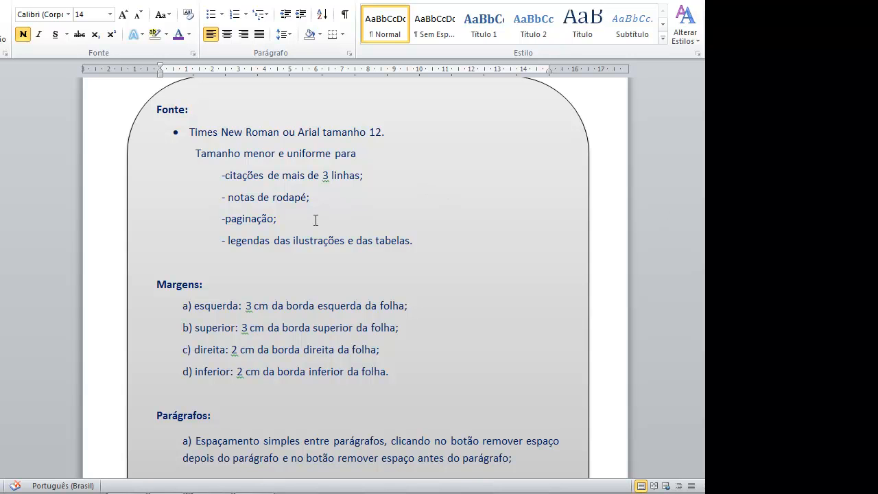
click(291, 134)
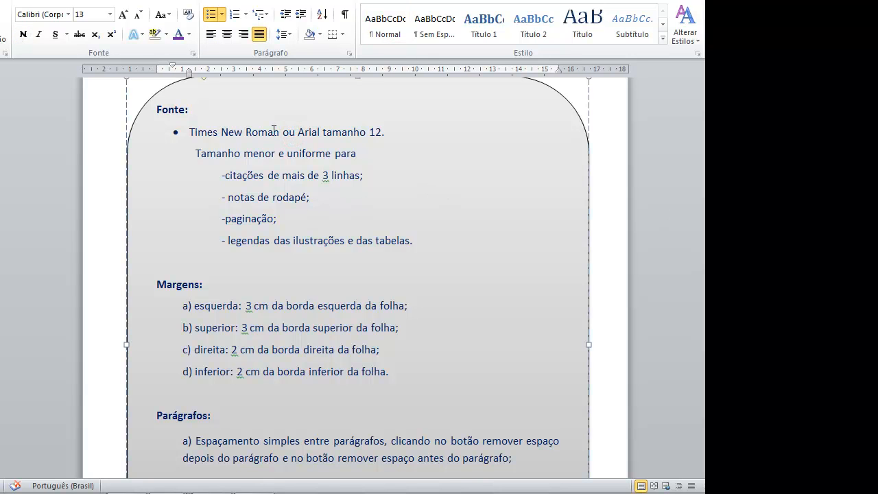
drag(280, 133, 192, 136)
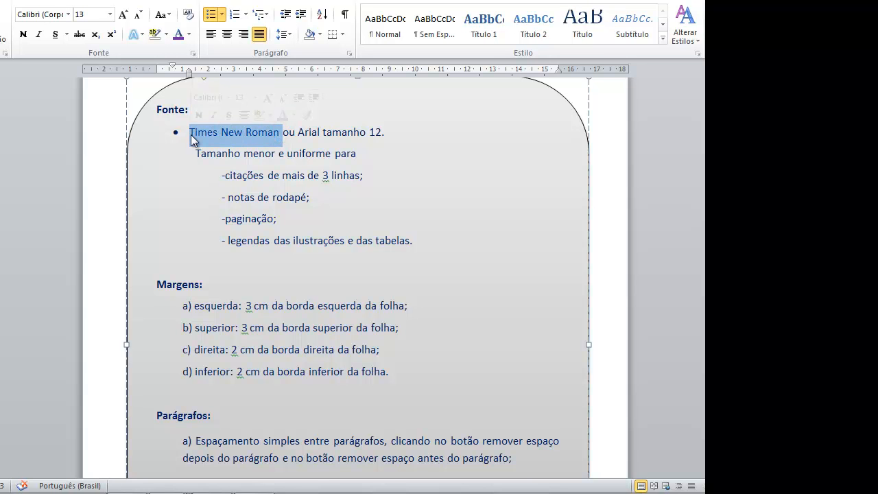
click(231, 197)
drag(470, 251, 238, 123)
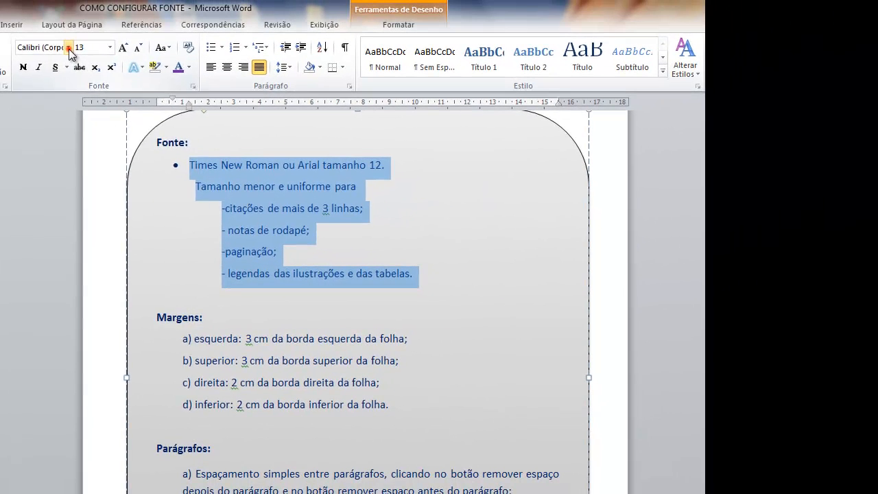
click(68, 47)
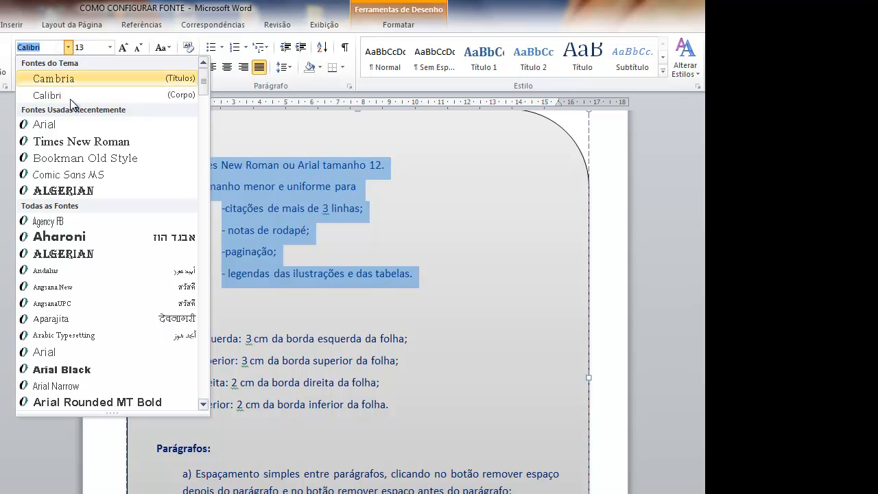
click(70, 139)
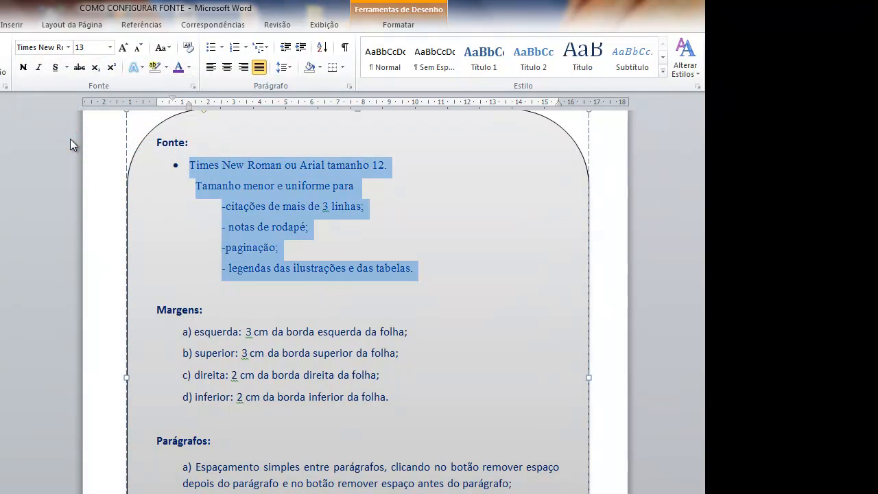
click(112, 48)
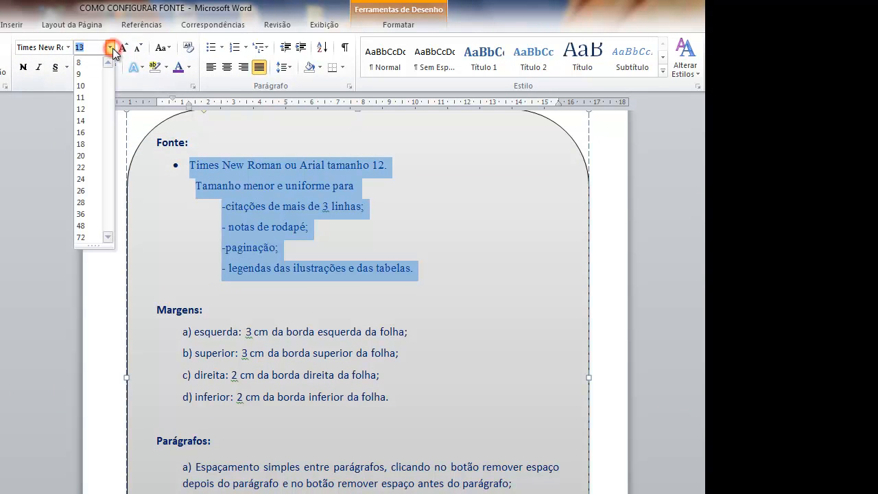
click(87, 111)
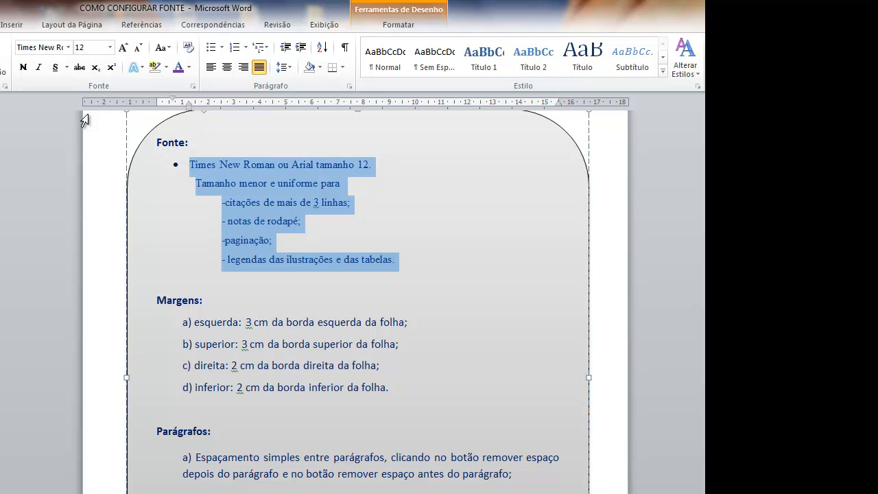
- Change the font of the selected text under "Fonte:" to Arial and deselect it
click(68, 47)
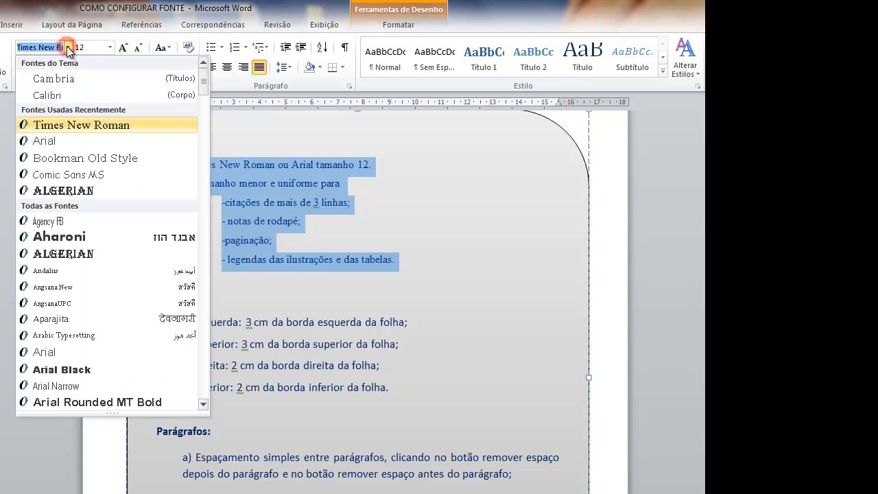
click(59, 141)
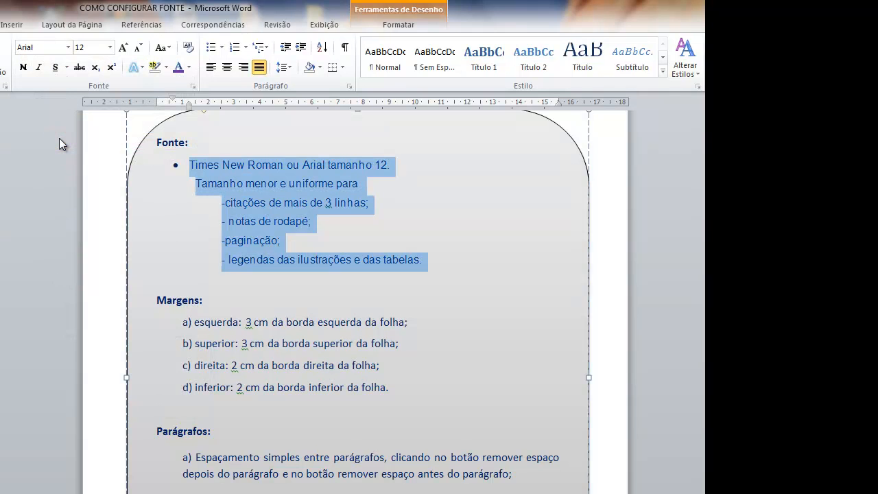
click(486, 305)
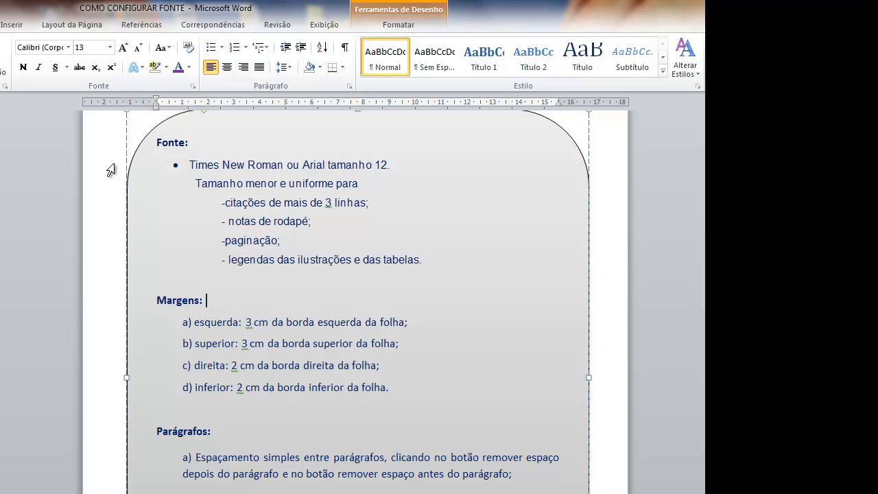
- Leave the text box and set the document's top margin to 3 cm in the custom page margins
click(59, 25)
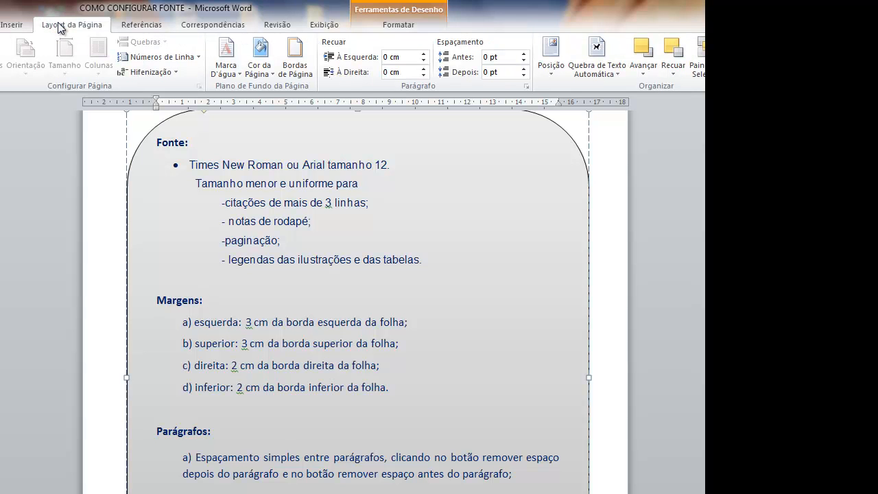
click(239, 345)
click(191, 374)
click(110, 357)
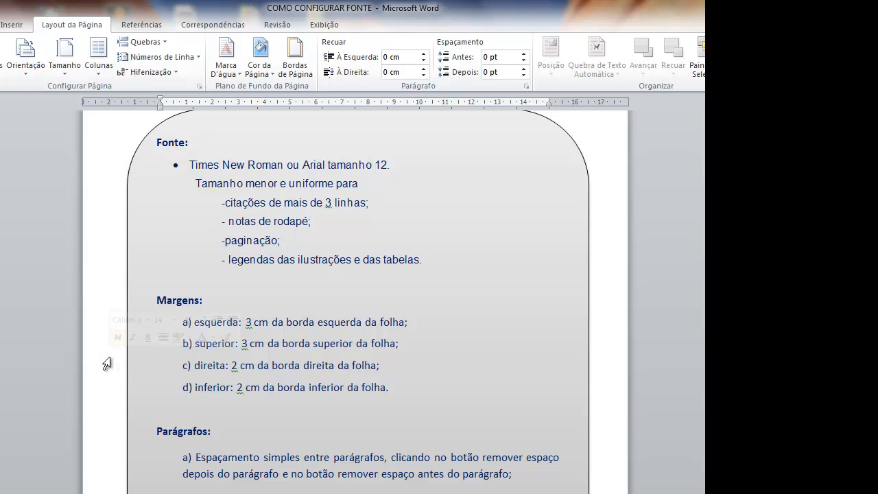
click(3, 55)
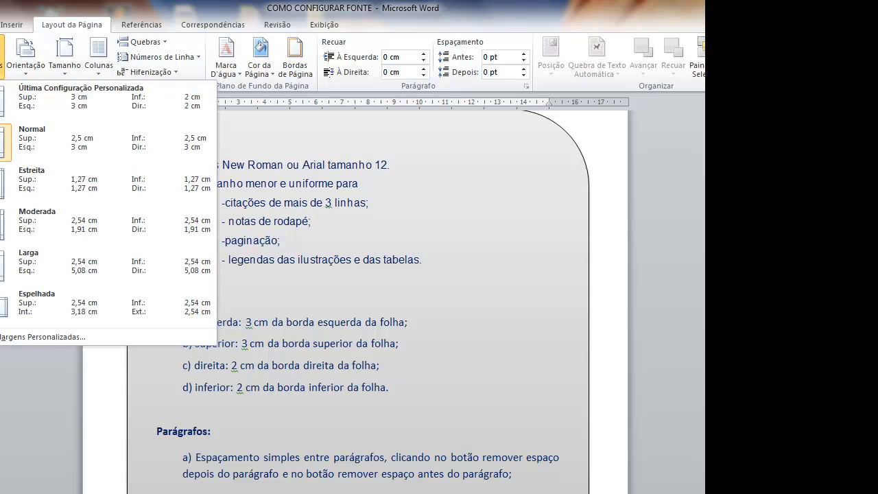
click(34, 336)
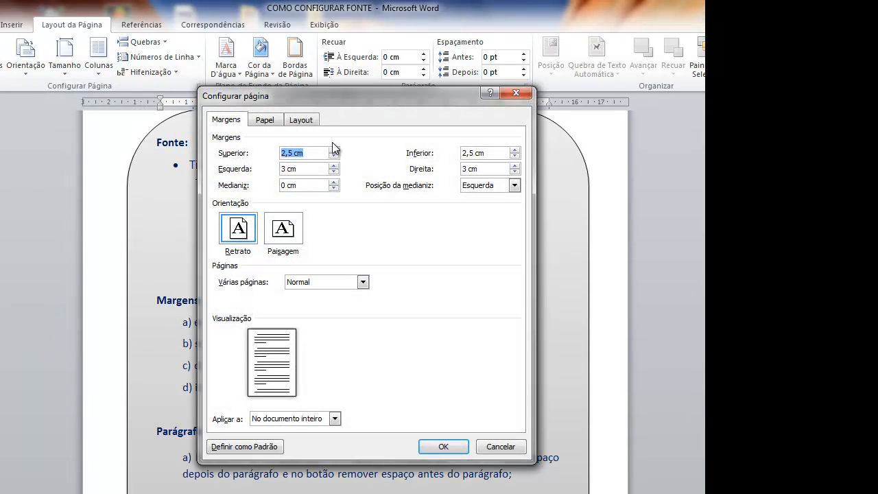
click(287, 169)
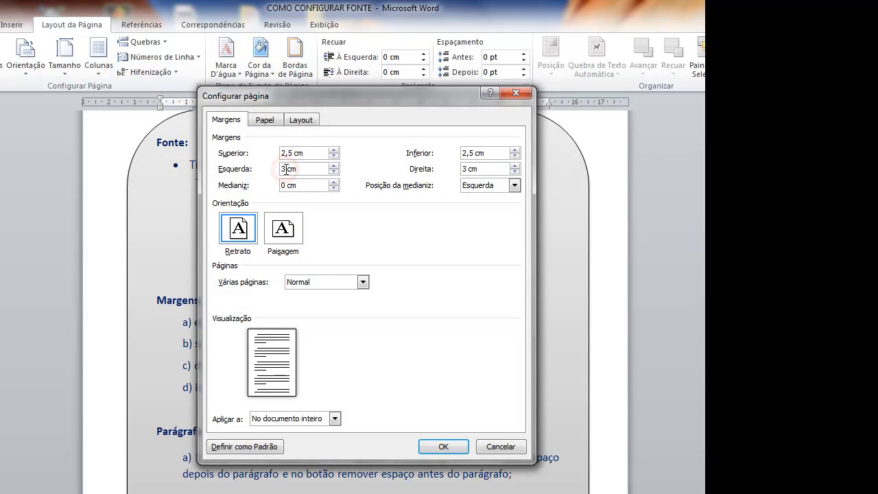
click(294, 152)
key(BackSpace)
key(BackSpace)
key(BackSpace)
key(BackSpace)
text(3)
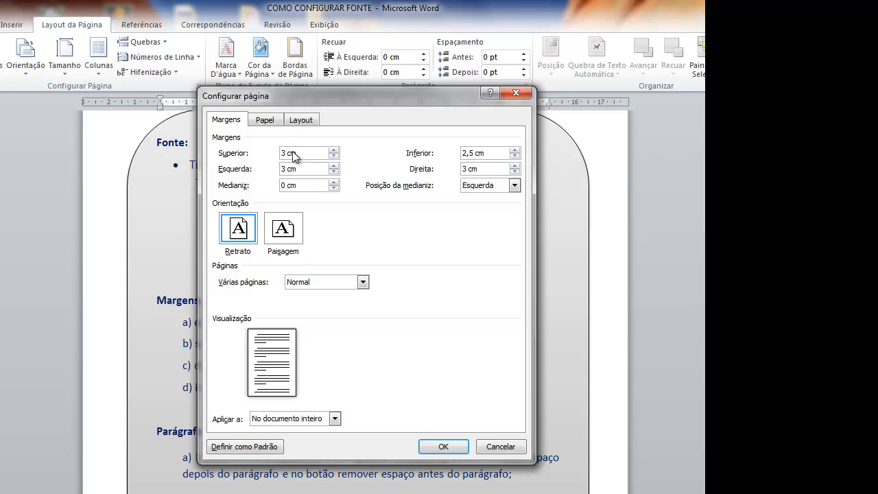
- Set the bottom and right margins to 2 cm and apply the page setup to the whole document
click(474, 154)
key(BackSpace)
key(BackSpace)
key(BackSpace)
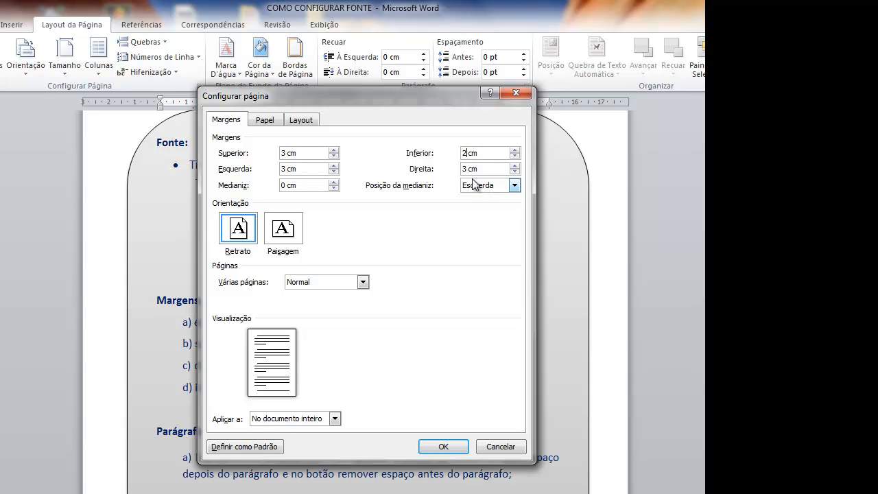
click(467, 168)
key(BackSpace)
text(2)
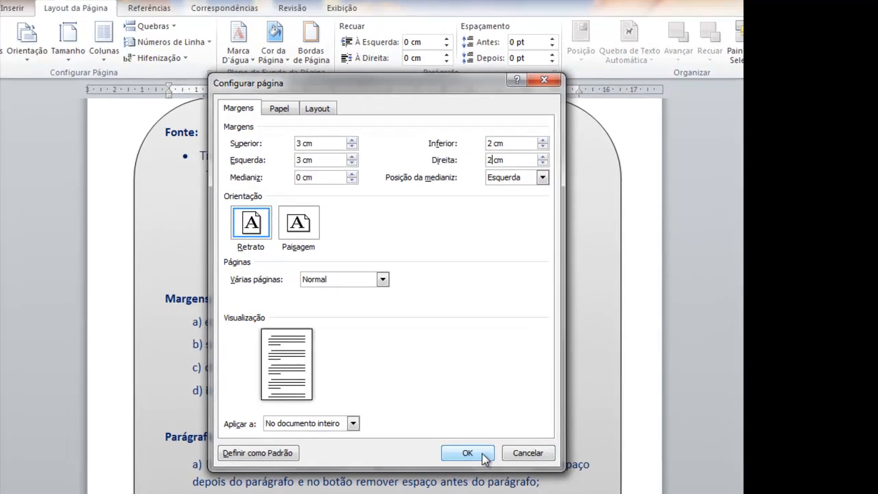
click(450, 446)
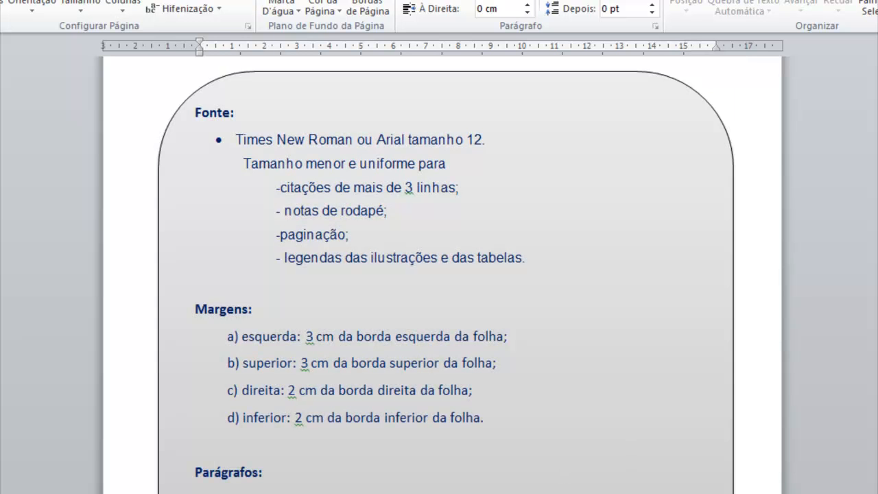
- Set the font of the "TÍTULO" heading and the two placeholder X paragraphs on the next page to Times New Roman
scroll(445, 274, down, 4)
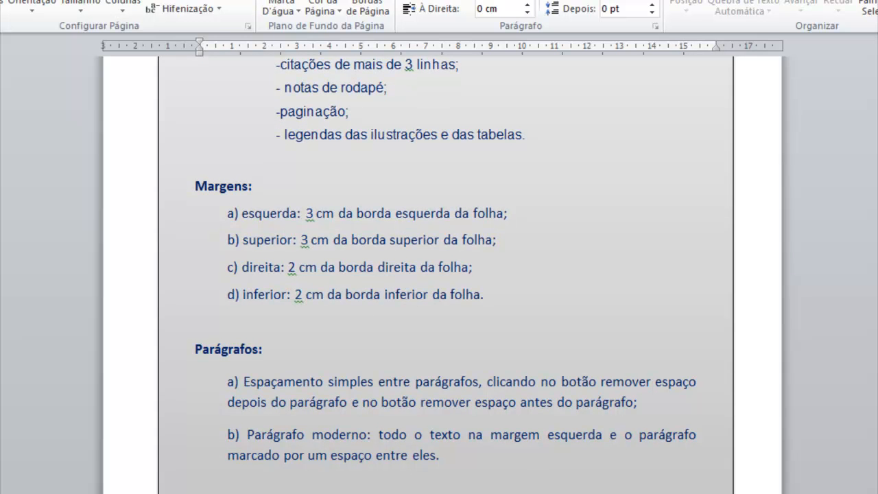
scroll(446, 274, down, 1)
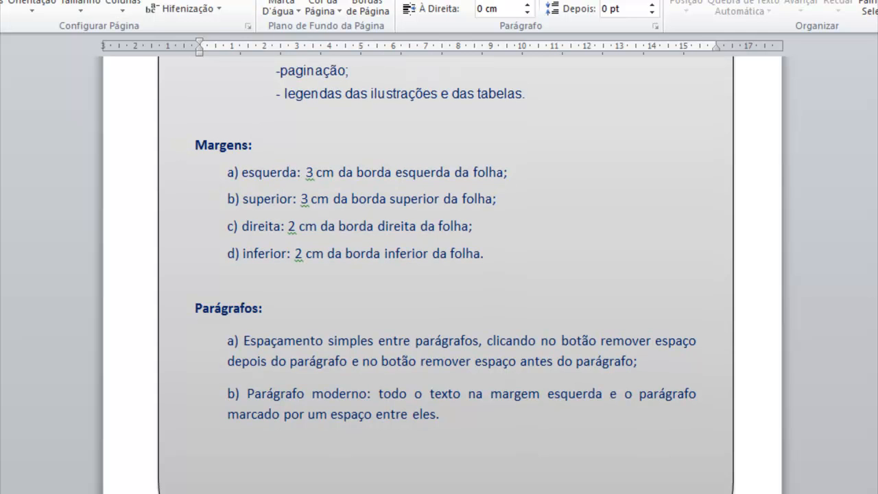
scroll(445, 275, down, 10)
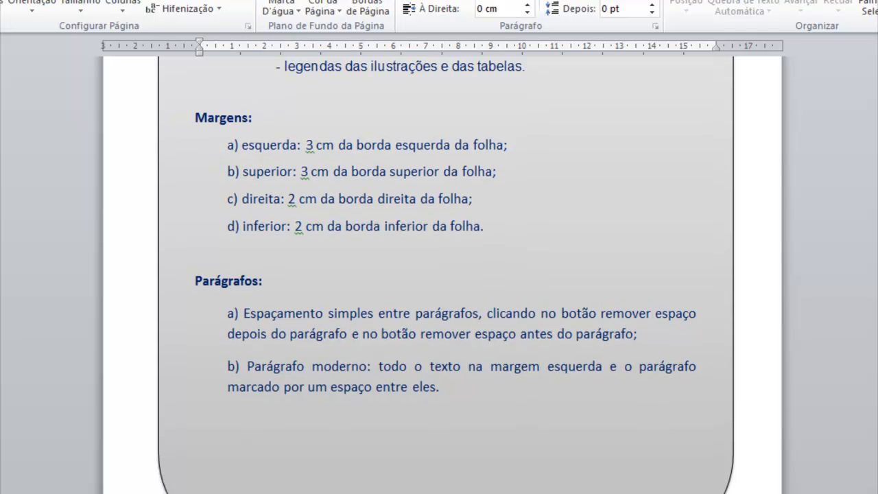
scroll(446, 274, down, 4)
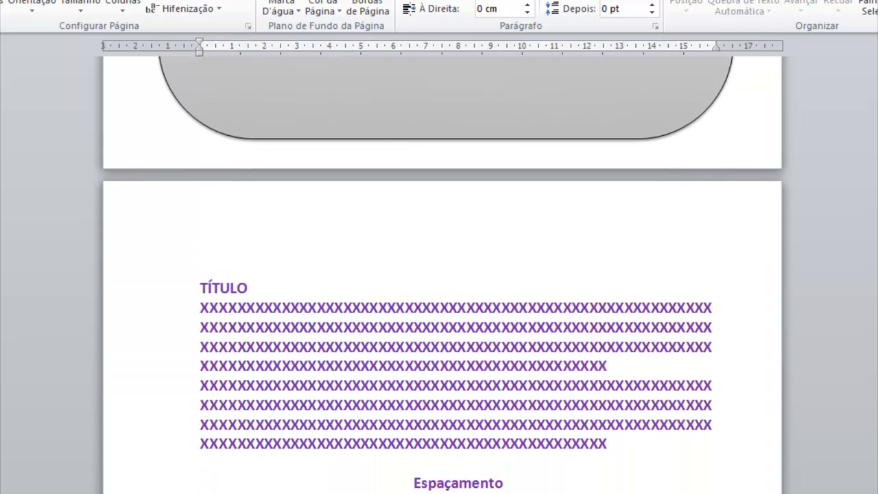
drag(606, 429, 211, 274)
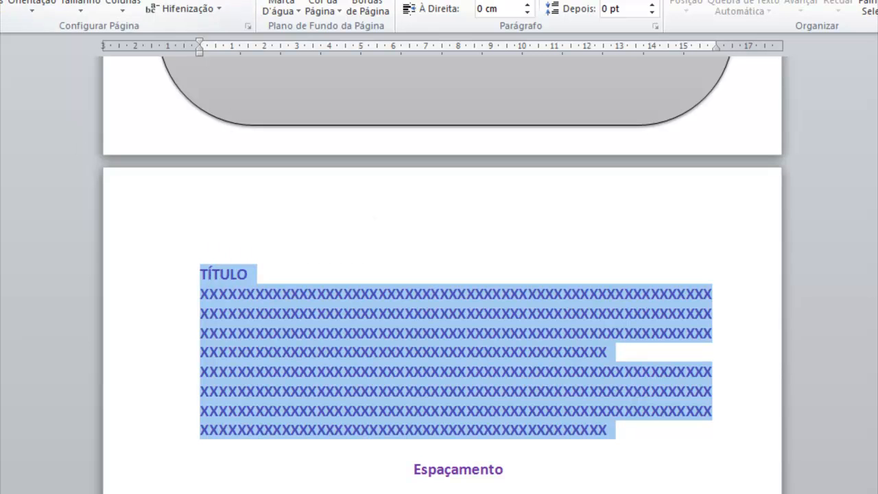
key(alt+c)
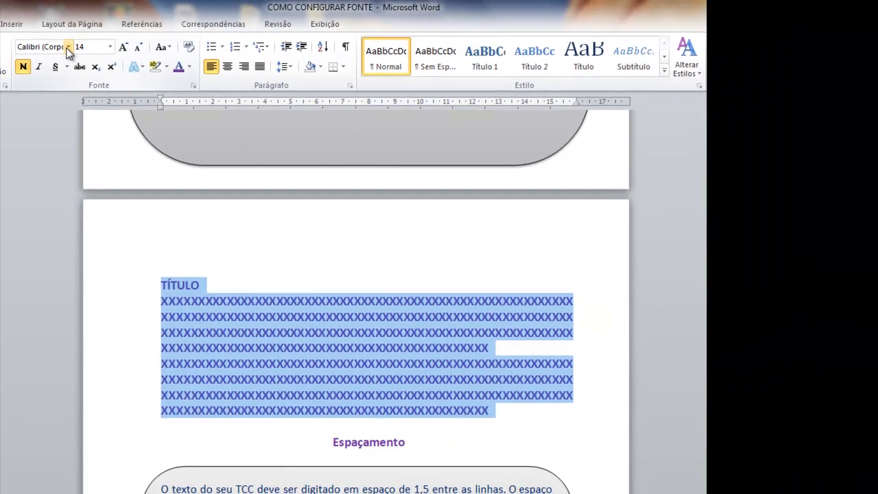
click(68, 48)
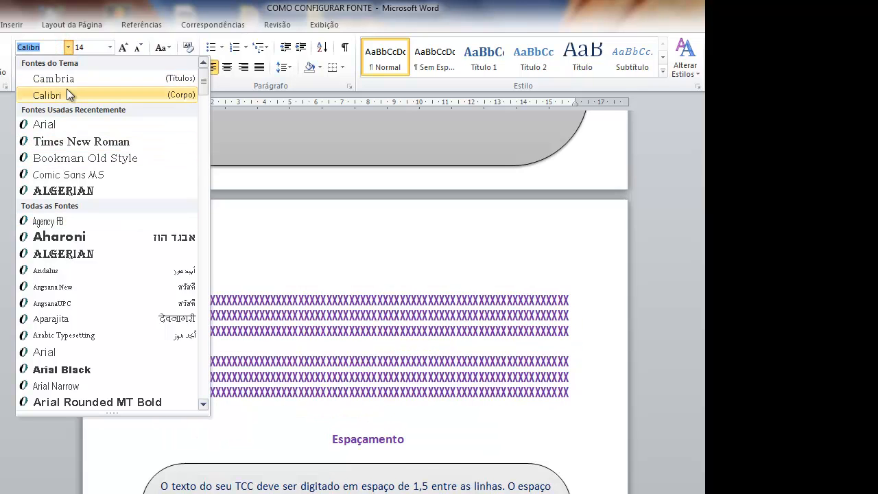
click(52, 48)
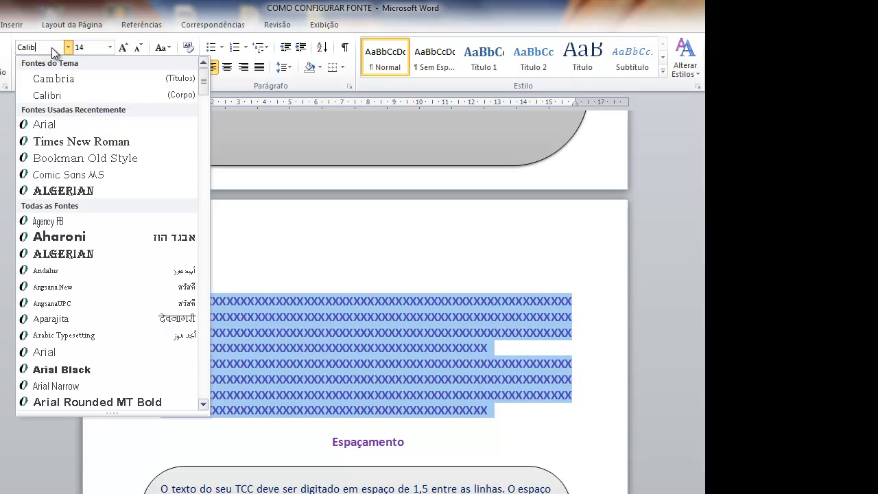
key(BackSpace)
key(BackSpace)
text(Times New R)
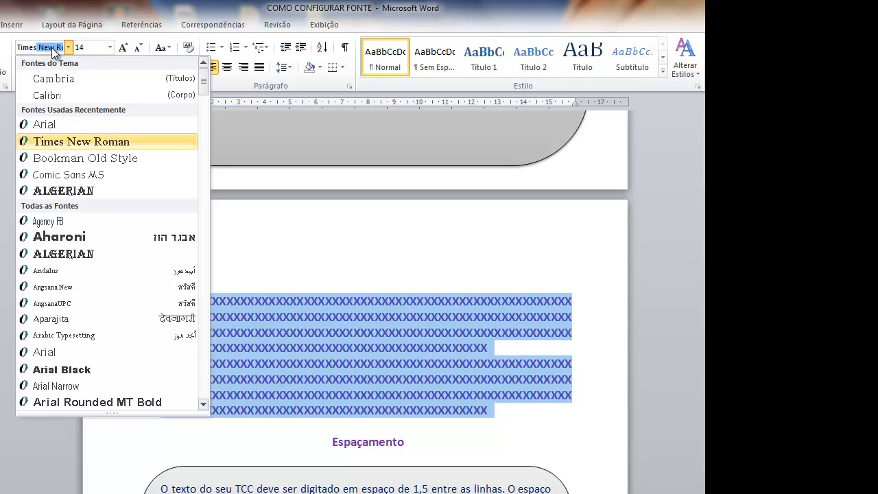
key(Return)
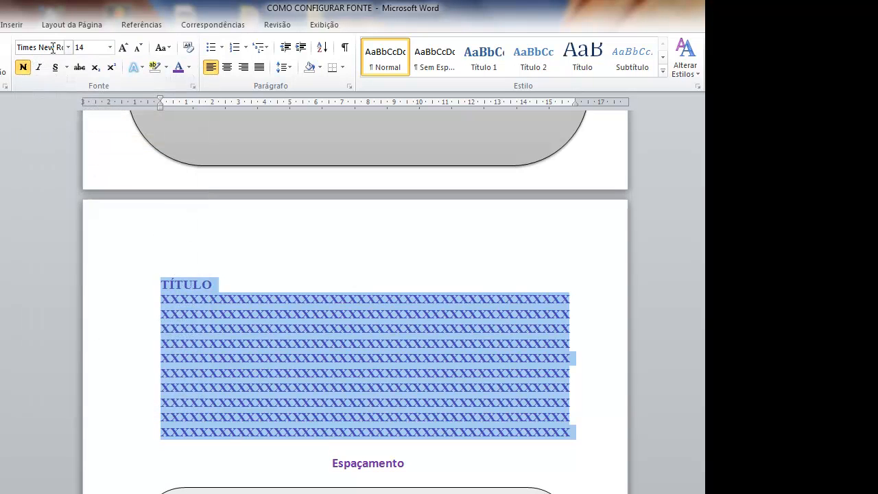
- Set the selected title and placeholder paragraphs to size 12 with the Automático font colour
click(109, 48)
click(92, 109)
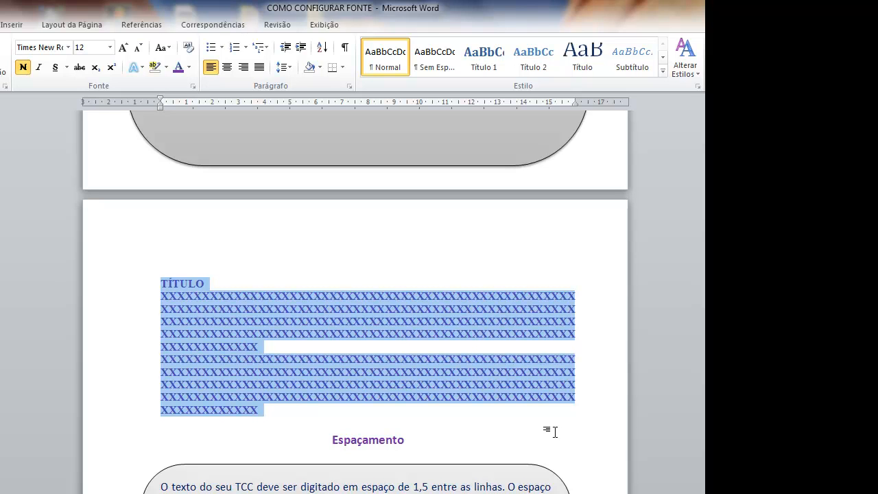
click(190, 66)
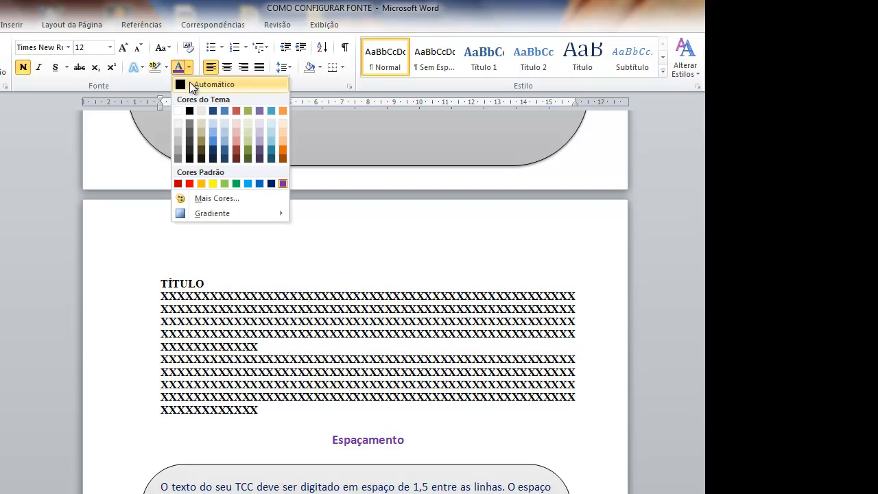
click(189, 83)
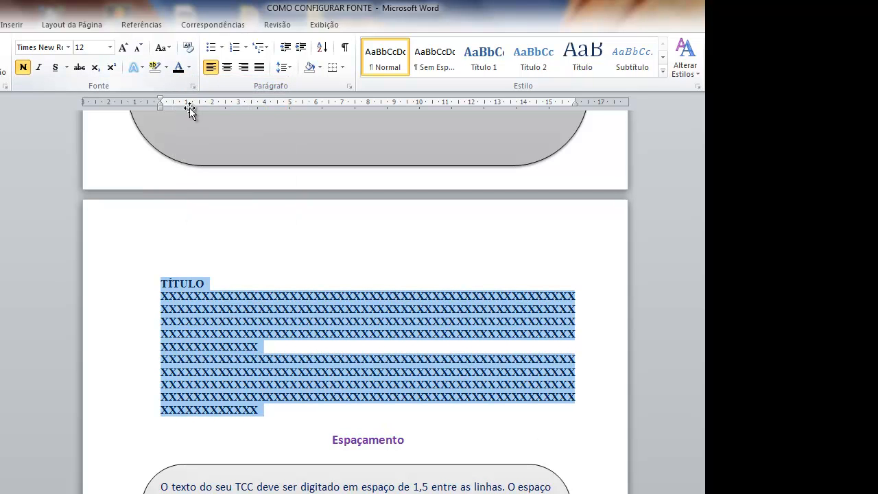
- Insert a blank line between the "TÍTULO" heading and the first placeholder paragraph
click(208, 280)
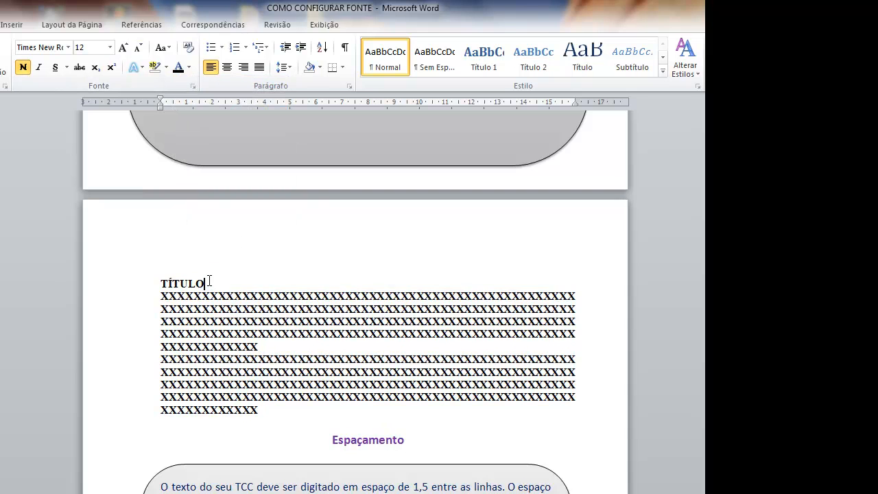
key(Return)
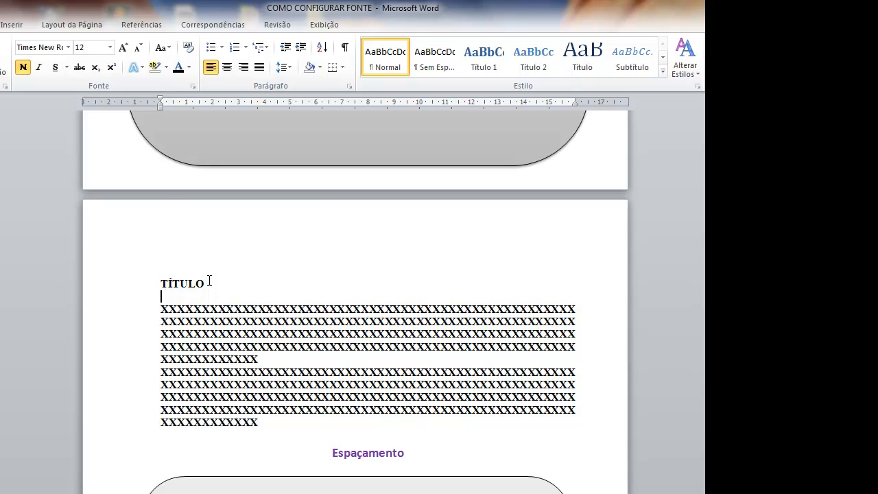
- Insert a blank line between the two placeholder X paragraphs and set that line's spacing to 1,5
click(163, 283)
click(264, 359)
key(Return)
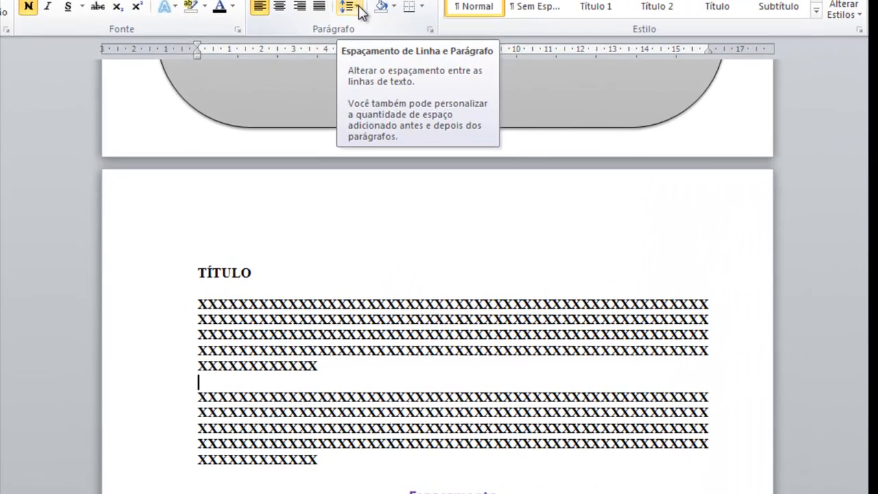
click(310, 49)
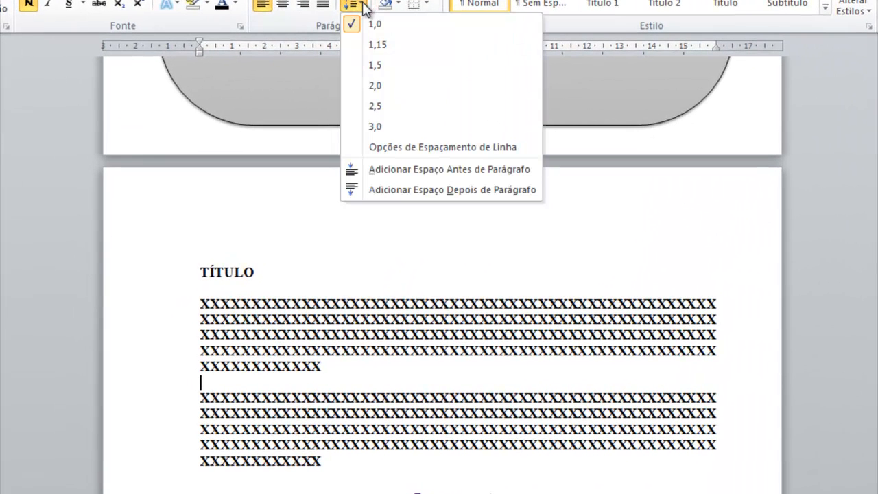
click(376, 68)
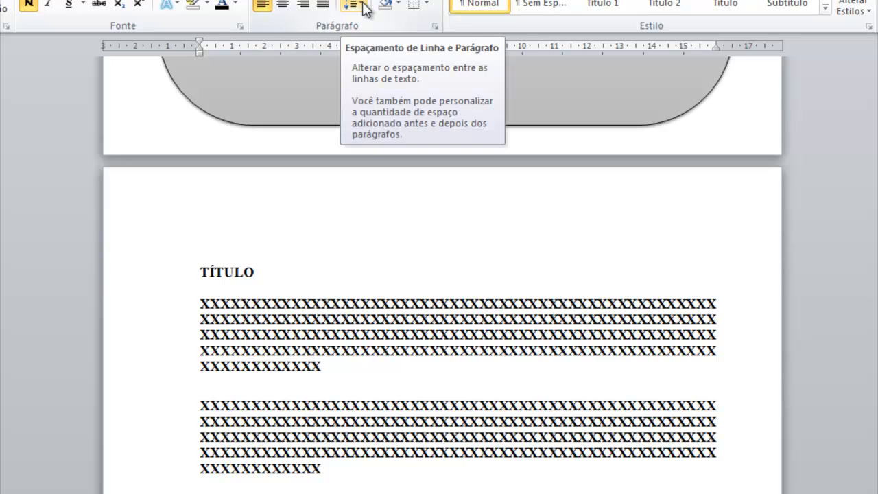
- Set the line spacing of both placeholder X paragraphs to 1,5
drag(328, 470, 201, 319)
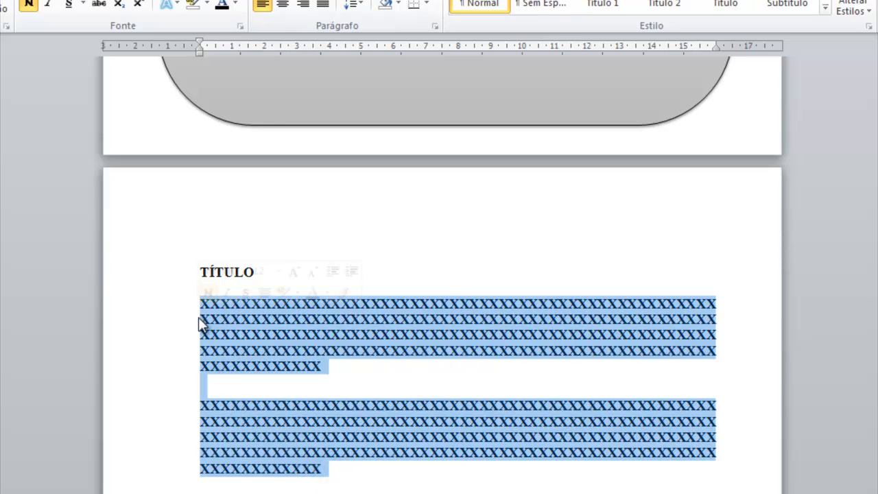
click(354, 5)
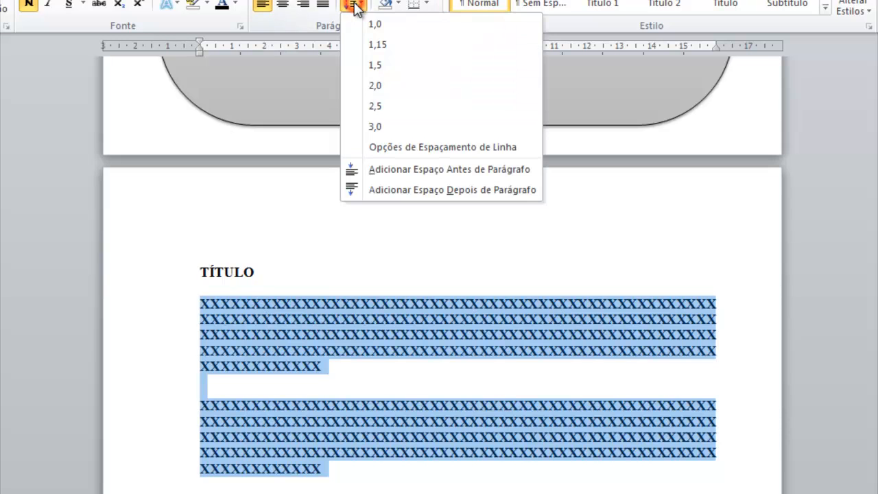
click(375, 64)
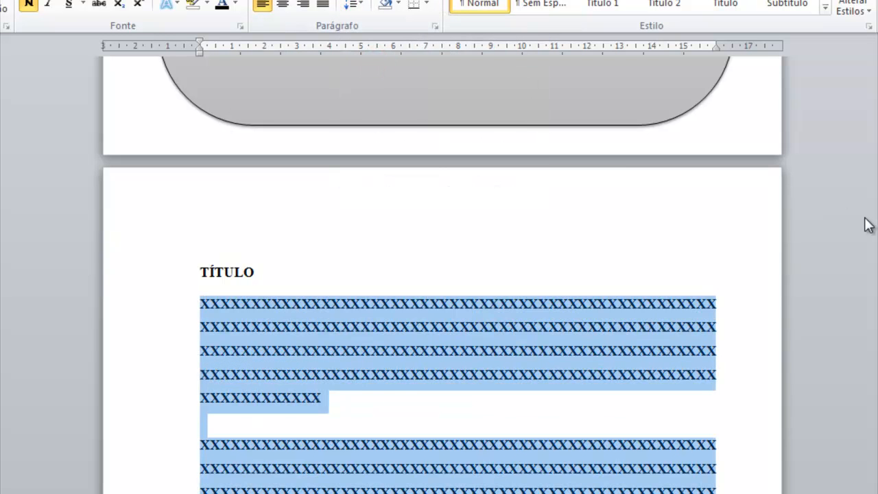
scroll(443, 275, up, 1)
scroll(443, 275, down, 2)
scroll(283, 204, down, 1)
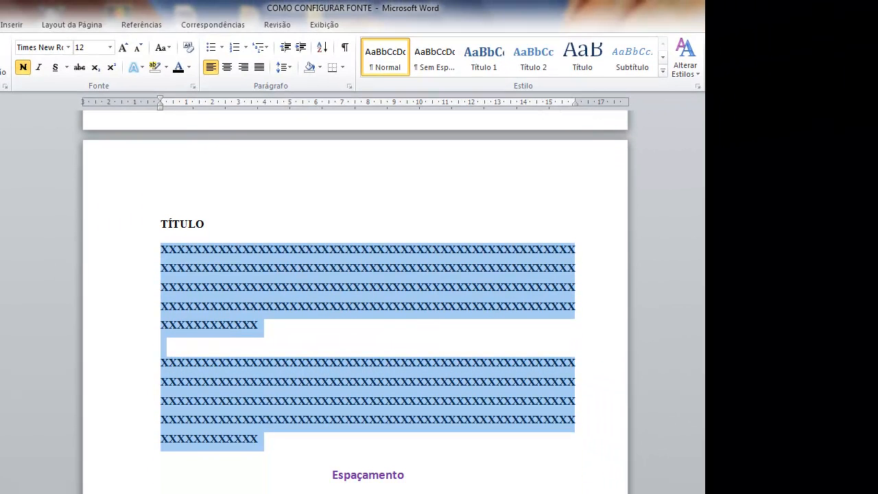
click(220, 339)
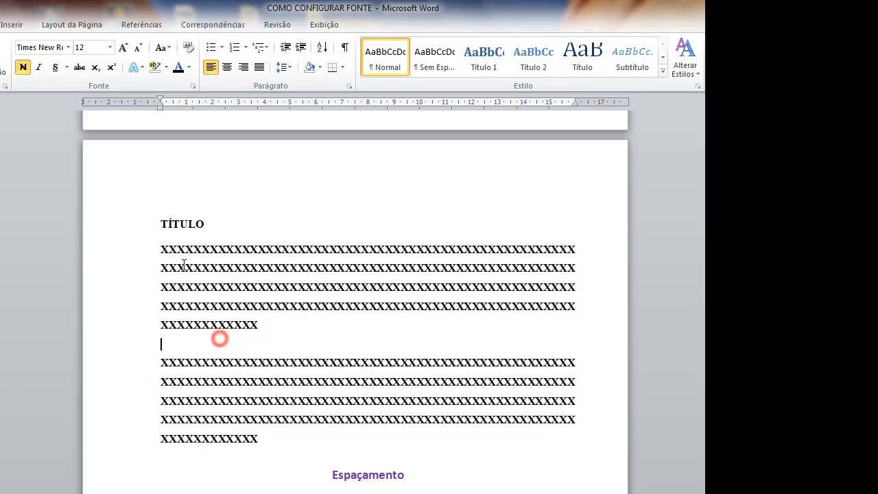
- Remove the blank line between the two placeholder X paragraphs
click(159, 248)
click(161, 359)
click(190, 346)
click(162, 361)
key(Tab)
key(BackSpace)
key(BackSpace)
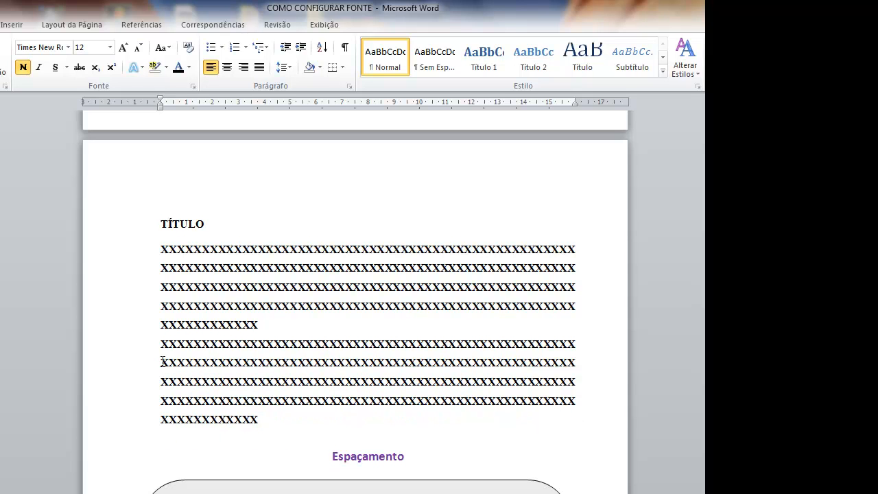
- Indent the first line of both placeholder X paragraphs by about 1,25 cm
key(Tab)
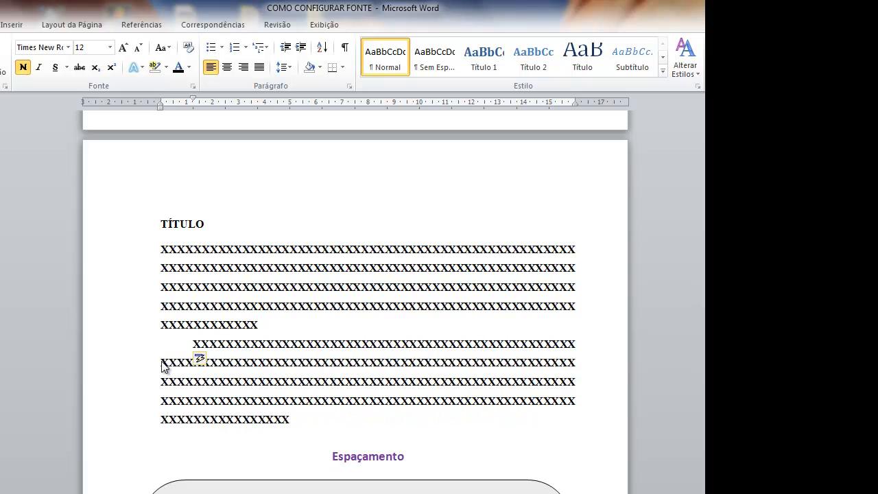
click(161, 250)
key(Tab)
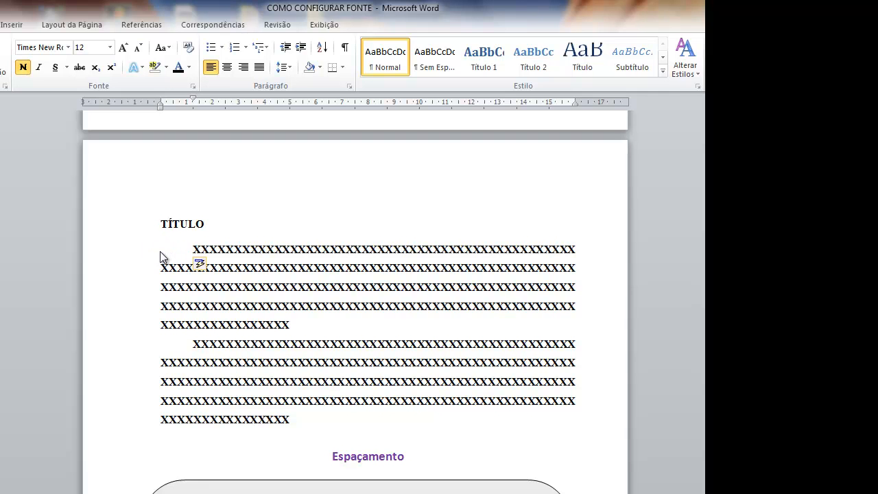
key(BackSpace)
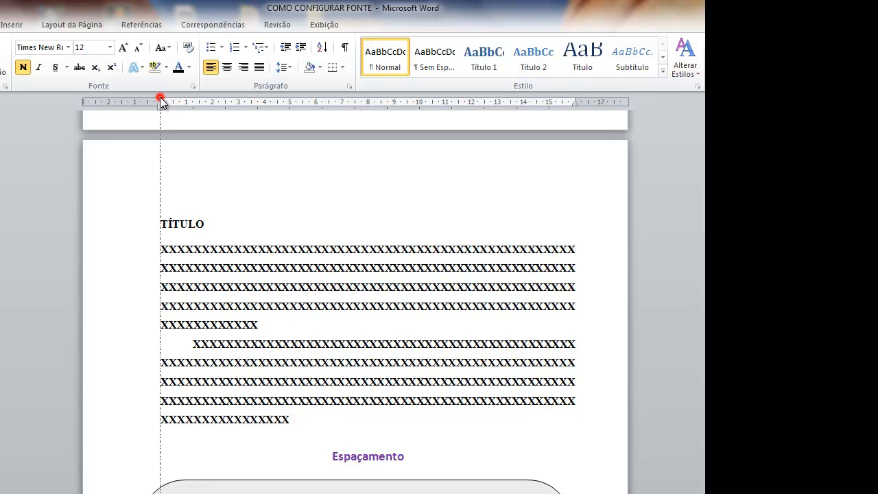
drag(184, 101, 195, 100)
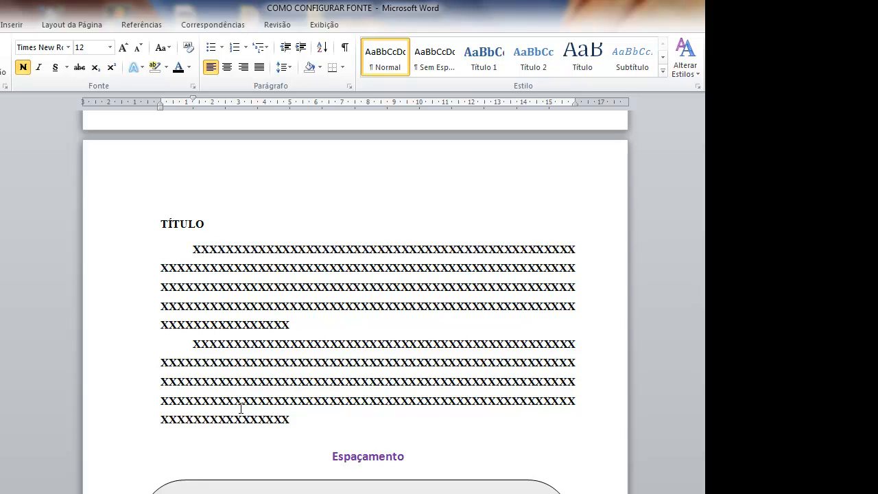
- Add a new empty line after the second placeholder paragraph and give it space before the paragraph
click(304, 422)
key(Return)
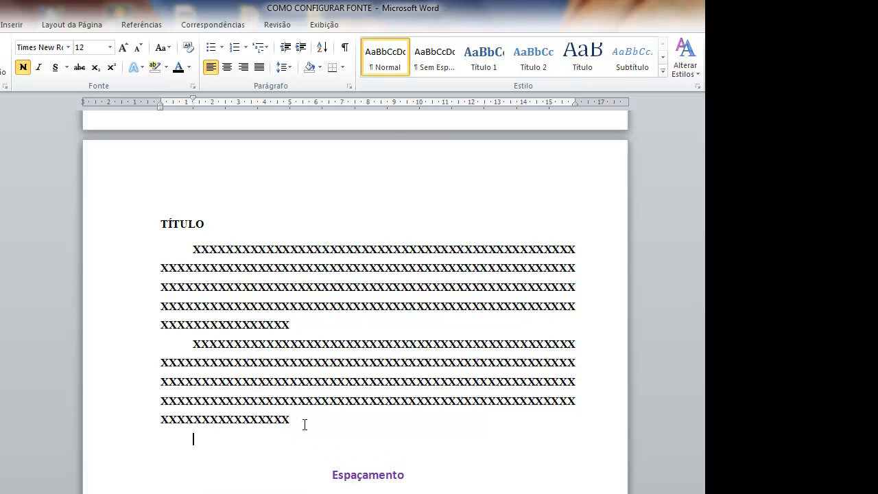
click(287, 66)
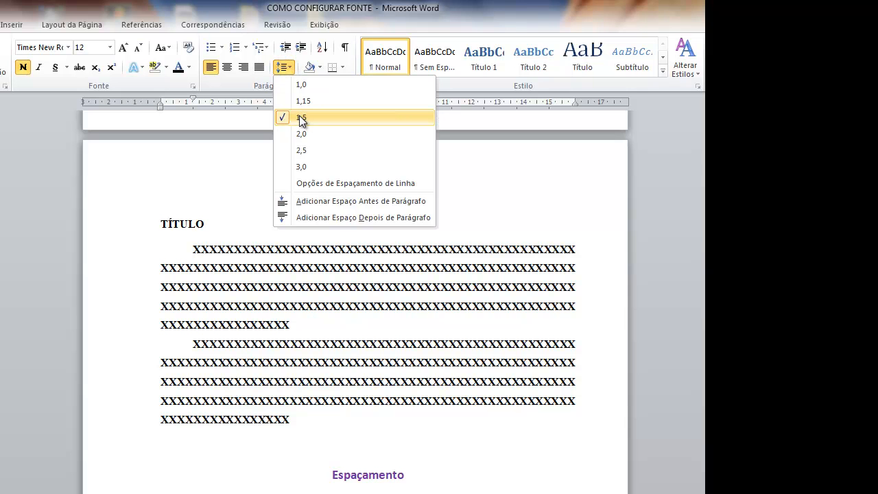
click(327, 198)
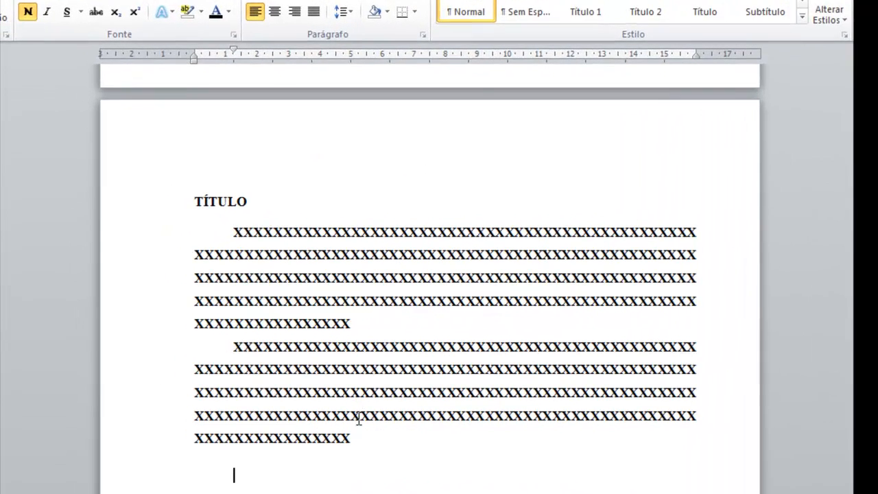
- Try adding space before both placeholder X paragraphs and remove that space again
drag(354, 441, 228, 266)
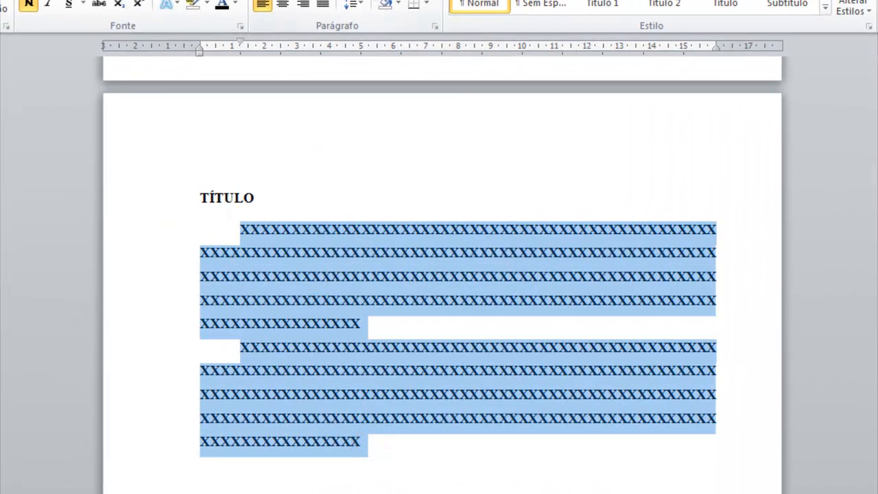
click(361, 5)
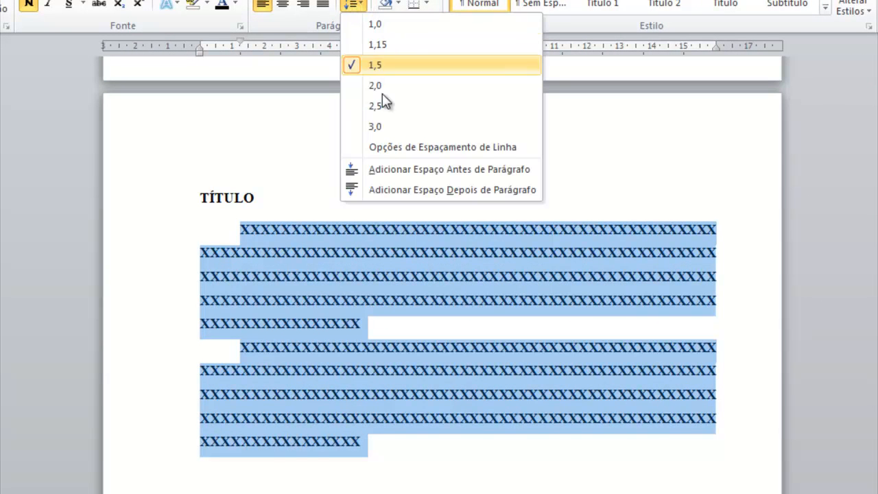
click(401, 174)
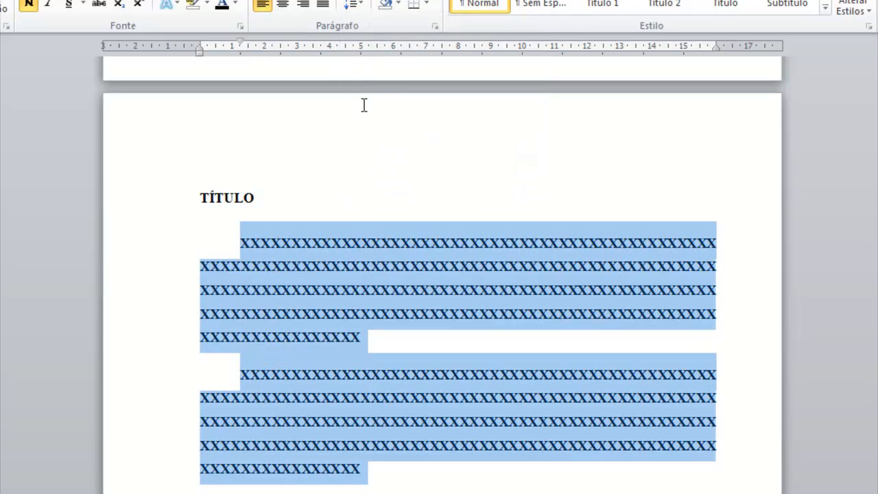
click(362, 5)
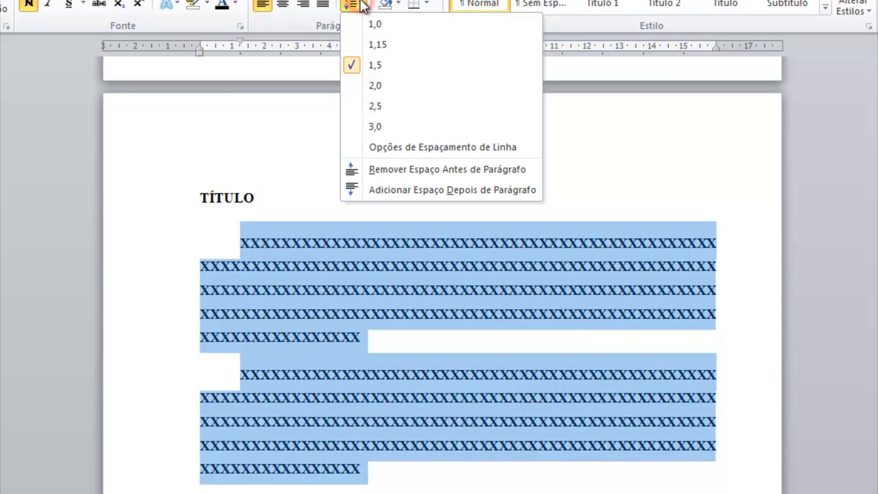
click(395, 173)
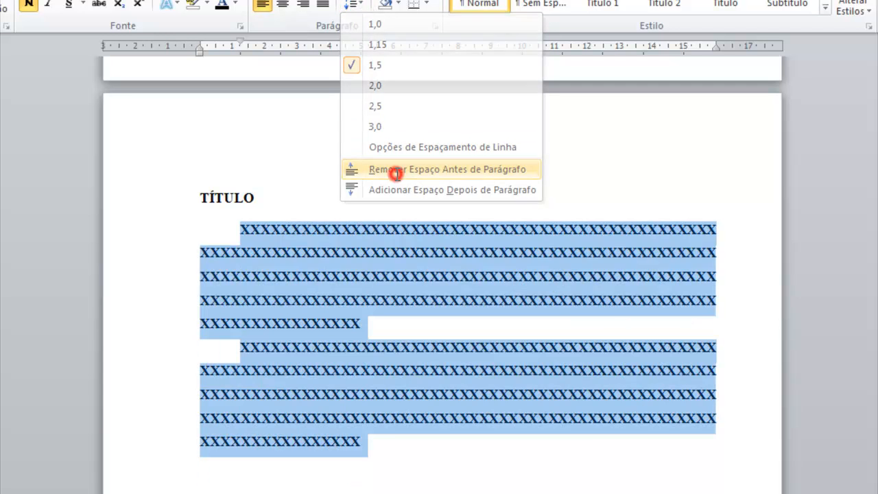
- Remove the first-line indents from both placeholder X paragraphs and insert a blank line between the paragraphs
click(368, 323)
click(239, 347)
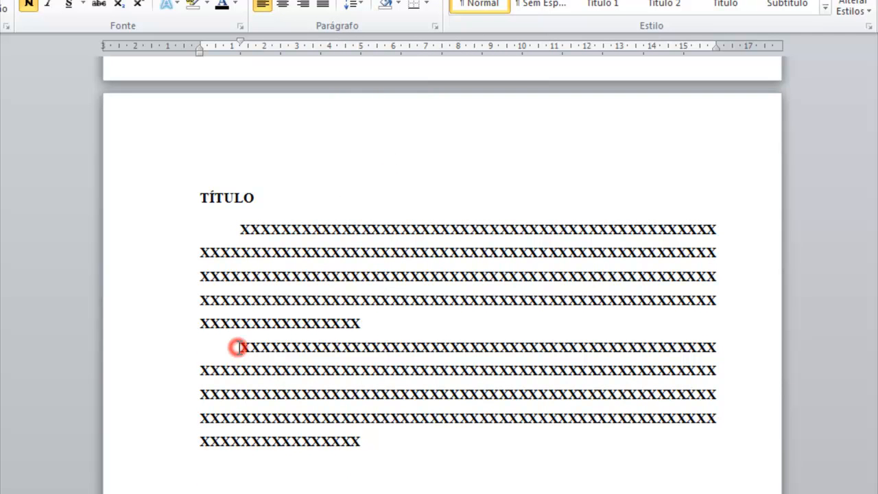
key(BackSpace)
click(239, 228)
key(BackSpace)
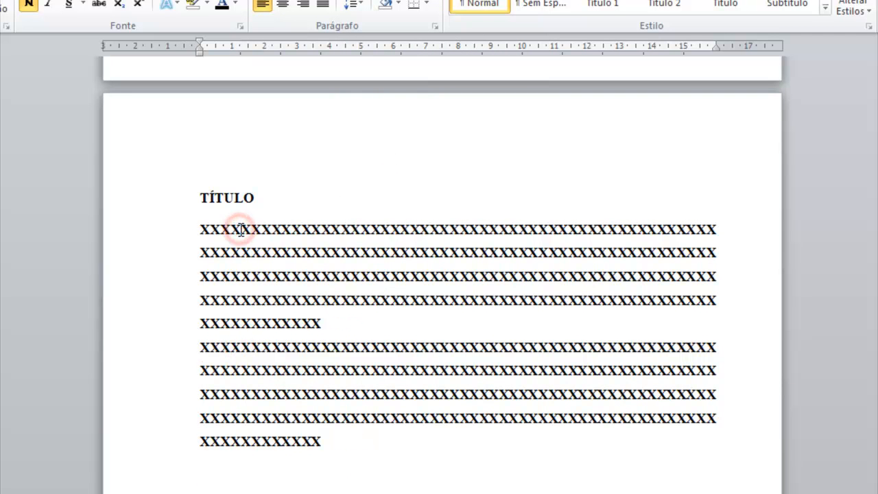
click(331, 324)
key(Return)
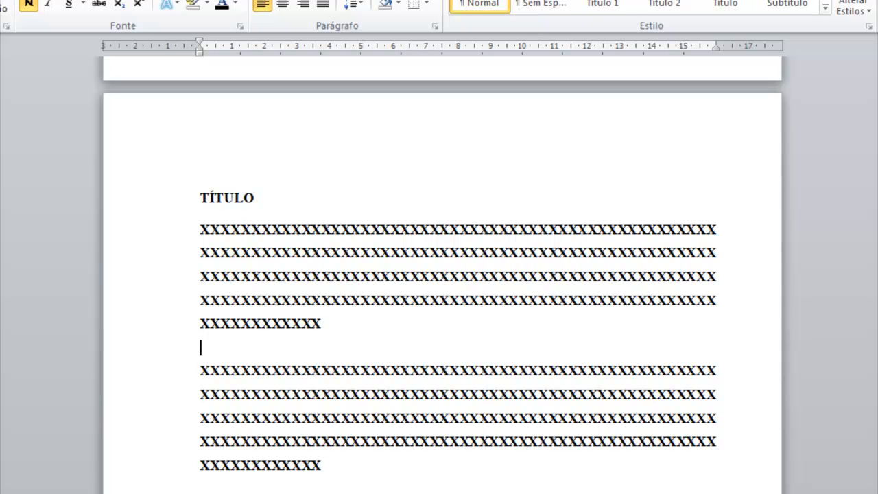
- Set the left indent of the second placeholder X paragraph to 4 cm, as for a long citation
scroll(442, 274, down, 5)
scroll(442, 274, down, 1)
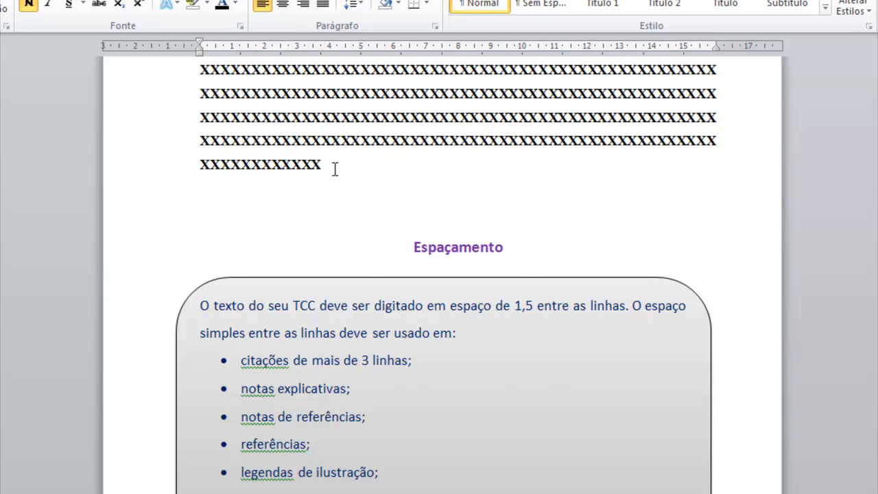
drag(529, 303, 510, 307)
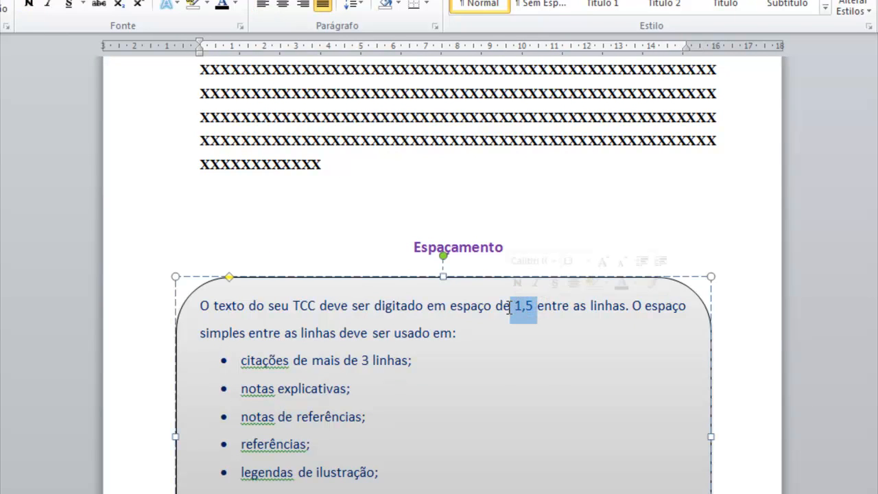
click(321, 165)
drag(315, 167, 194, 78)
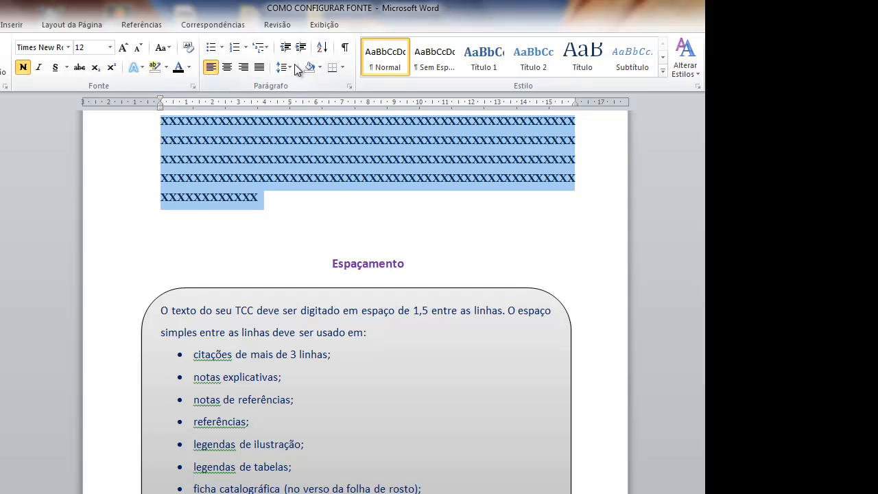
click(348, 87)
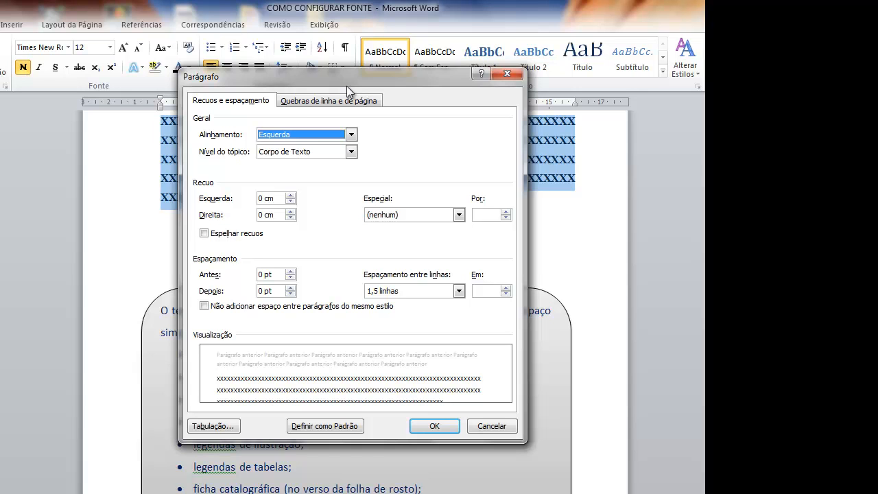
double_click(266, 198)
text(4)
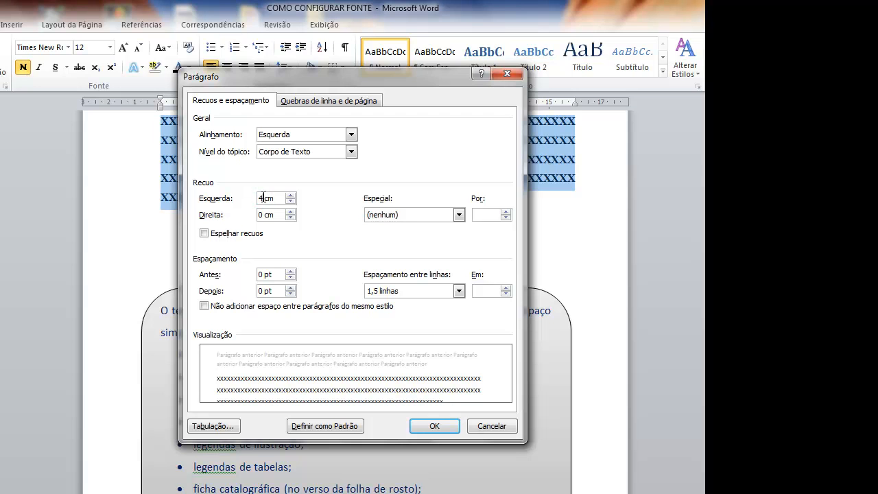
click(436, 423)
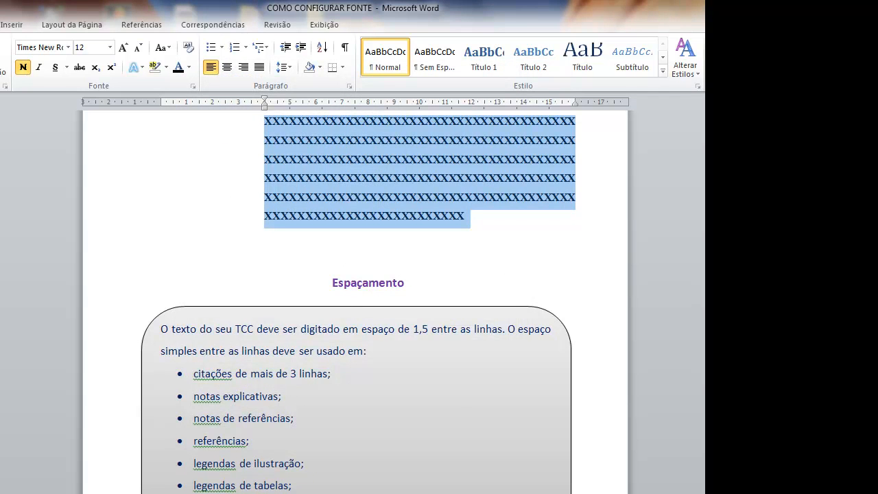
- Set the line spacing of the indented second placeholder paragraph to 1,0
scroll(356, 302, up, 4)
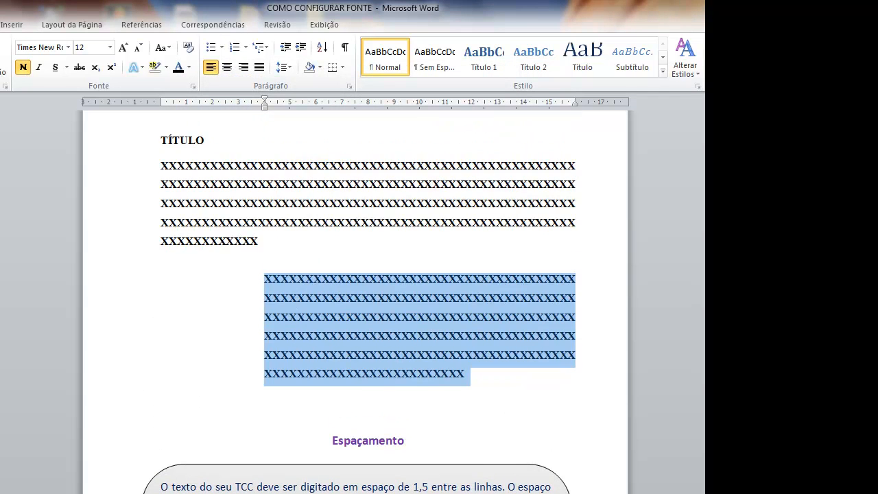
click(461, 380)
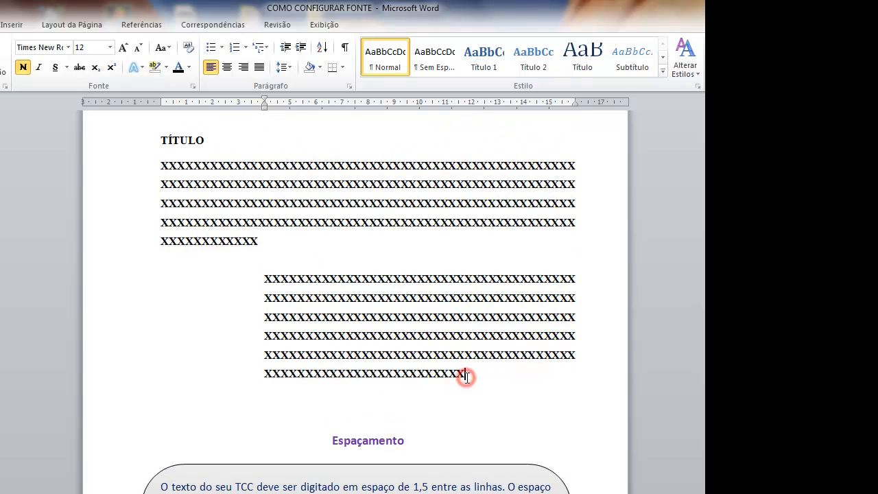
triple_click(465, 375)
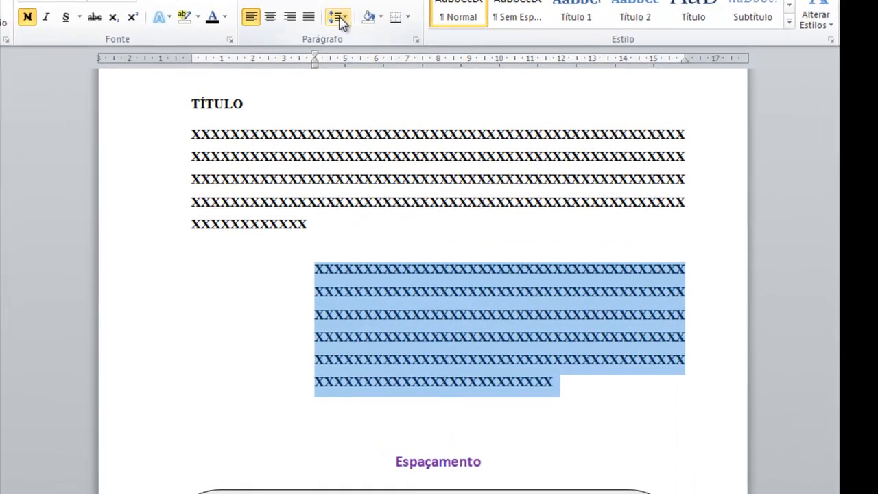
click(283, 66)
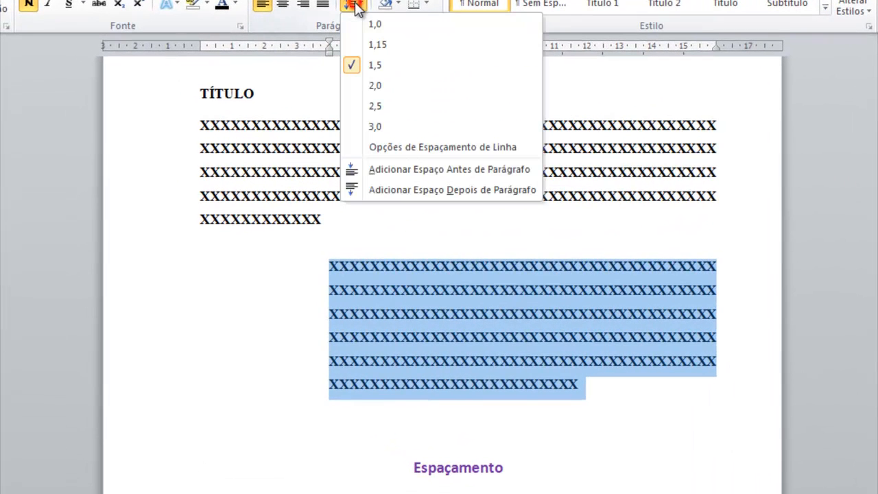
click(374, 26)
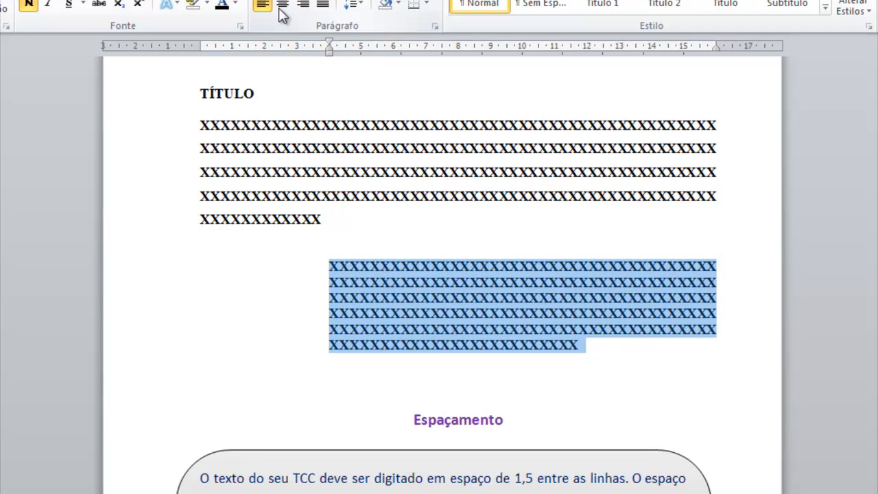
- Set the font size of the indented long citation paragraph to 10
click(120, 1)
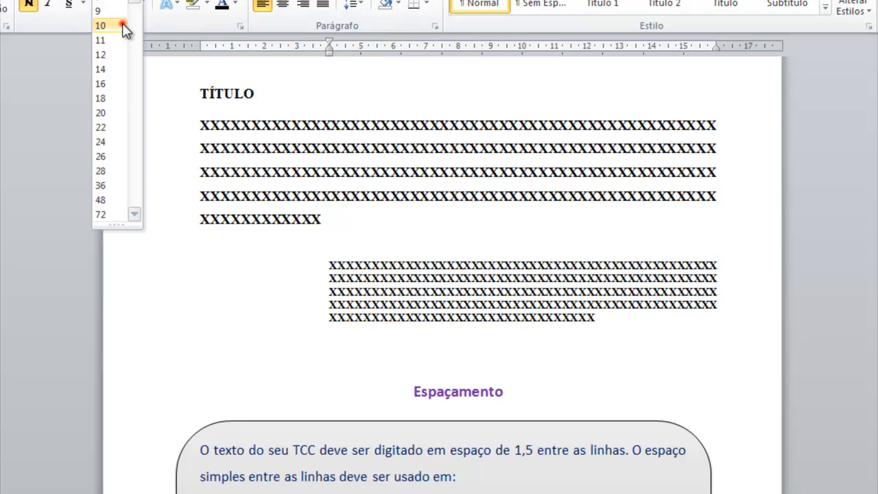
click(123, 26)
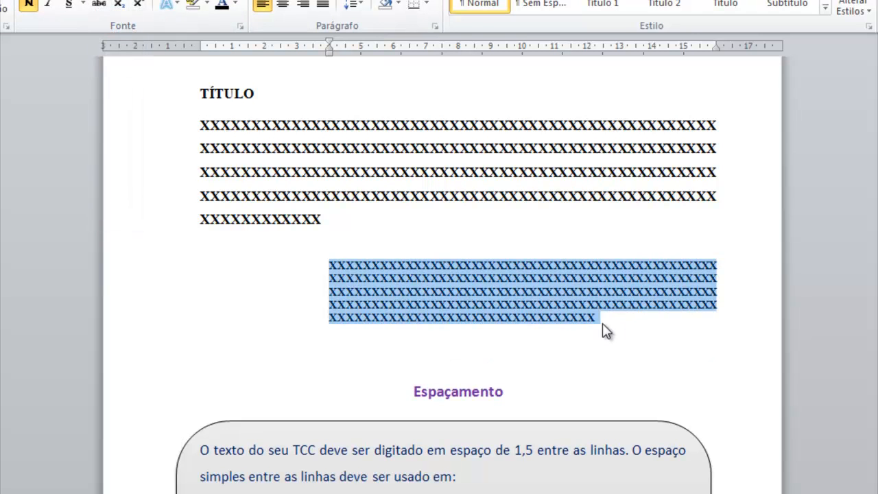
click(602, 323)
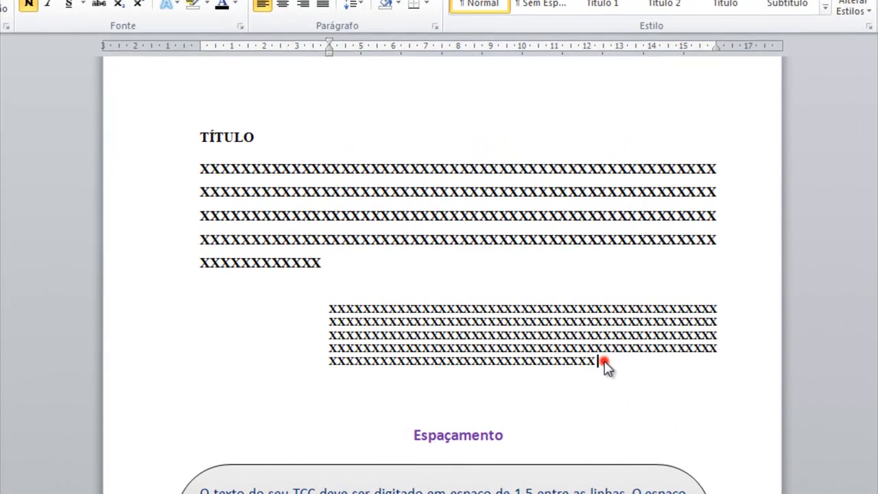
- Add the source reference "(AUTOR, ANO, p. 10)" at the end of the indented citation paragraph
click(603, 359)
text((au)
key(BackSpace)
key(BackSpace)
key(BackSpace)
text(AUTOR)
text(ANO, p. 10))
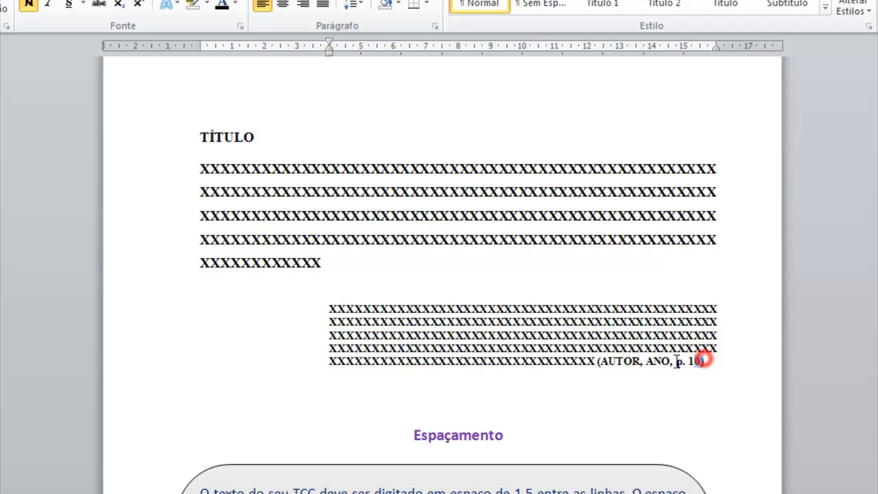
triple_click(703, 356)
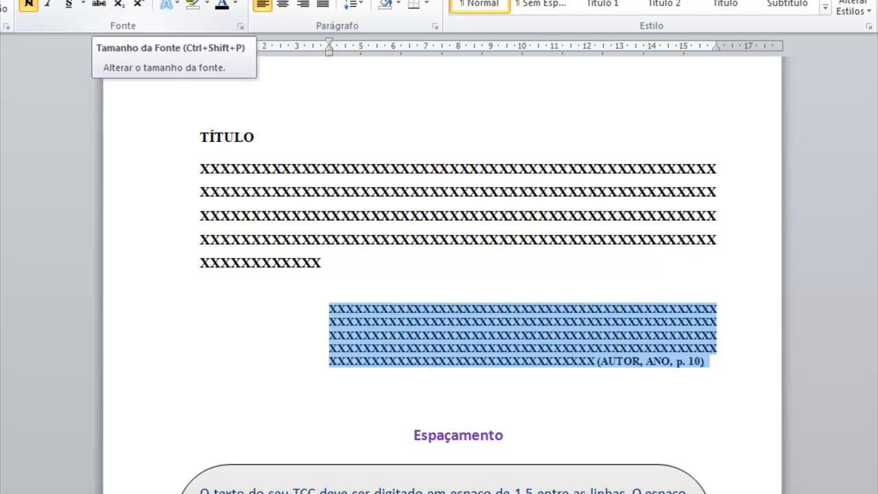
click(524, 388)
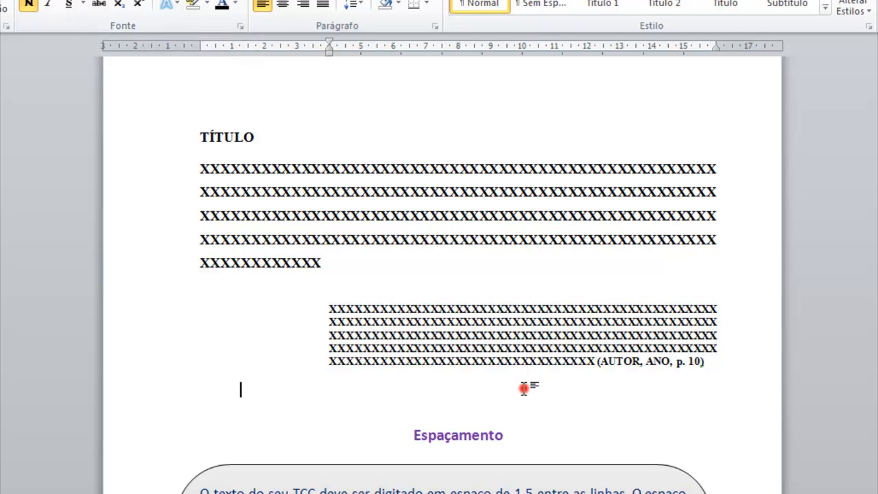
- Review the Espaçamento box for the body text line spacing rule and each listed element that requires single spacing
scroll(447, 304, down, 5)
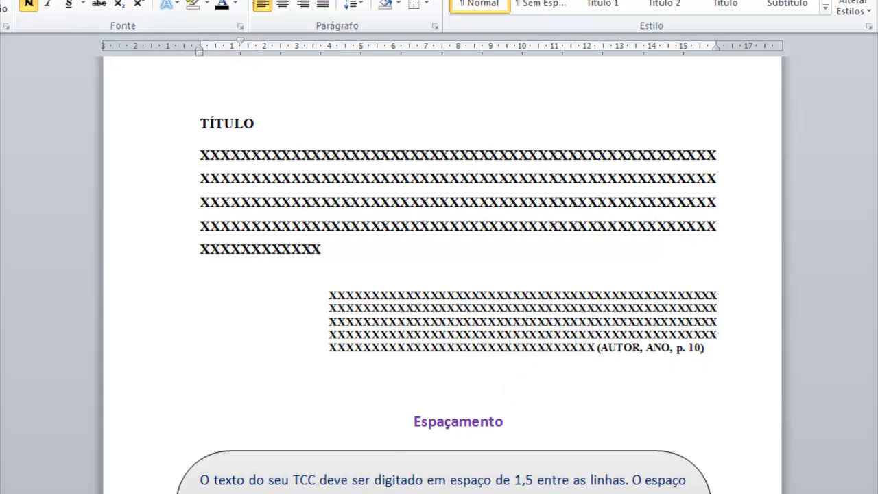
scroll(446, 305, down, 2)
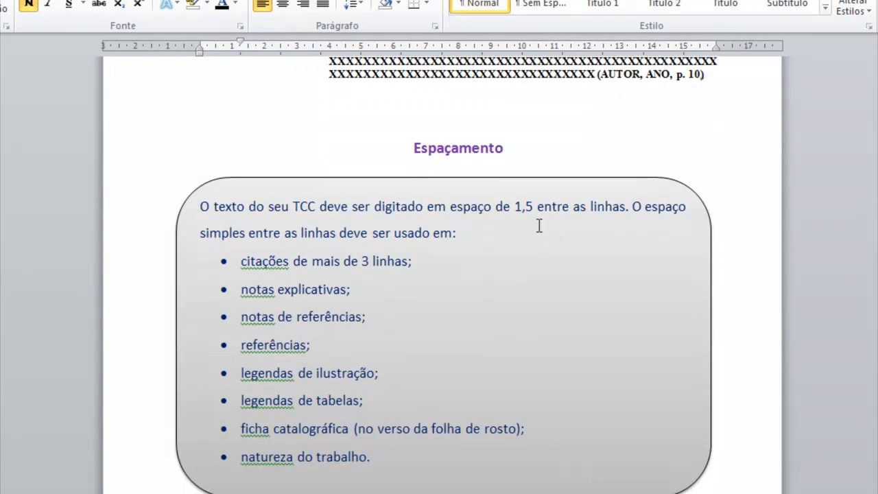
click(519, 206)
double_click(518, 206)
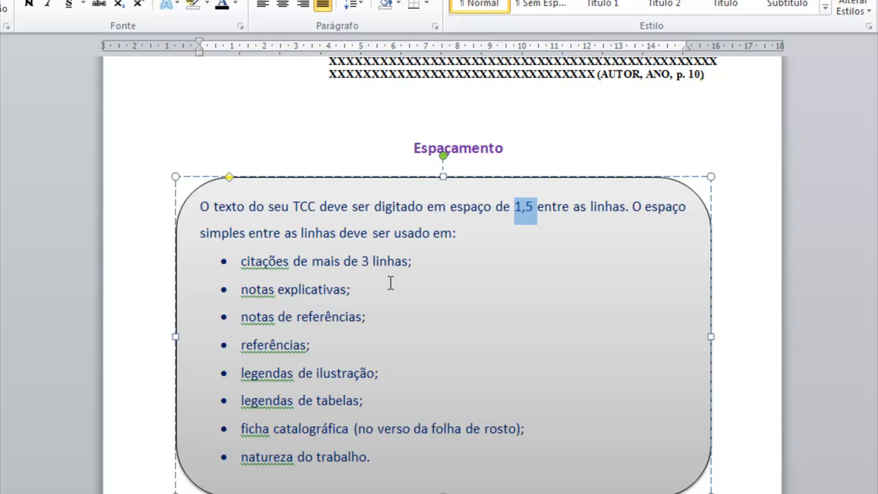
click(366, 291)
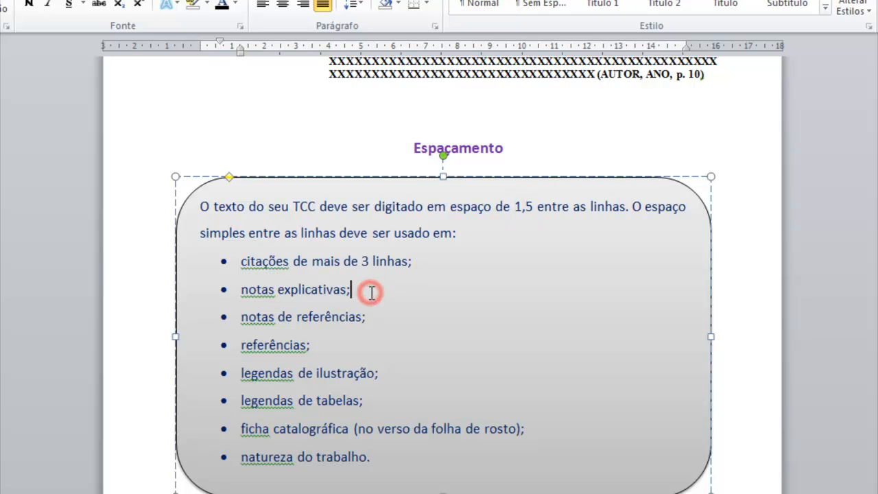
click(372, 319)
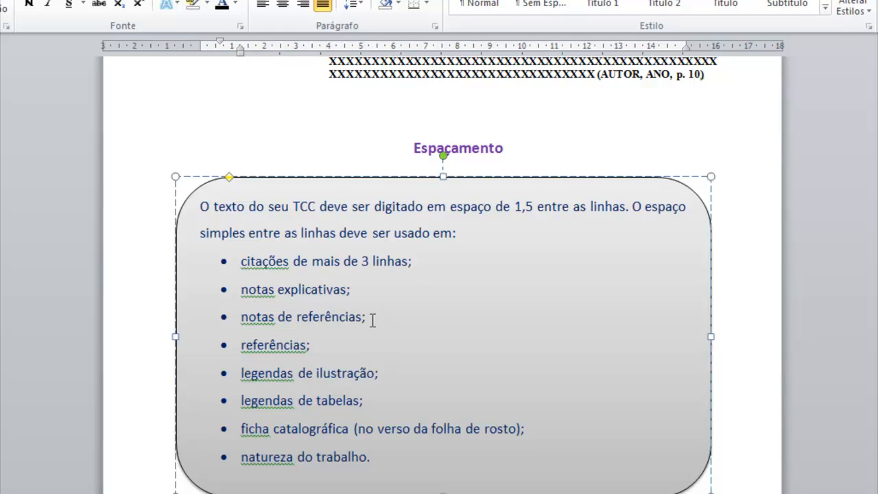
click(345, 350)
click(391, 374)
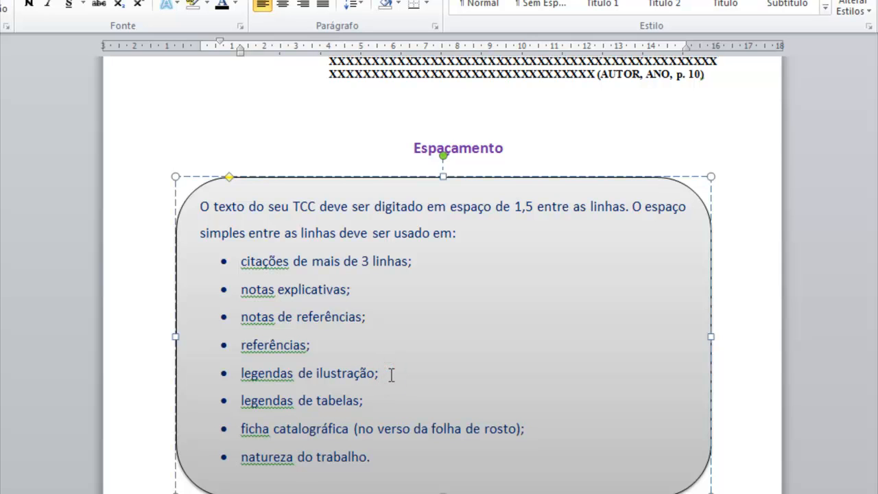
click(376, 392)
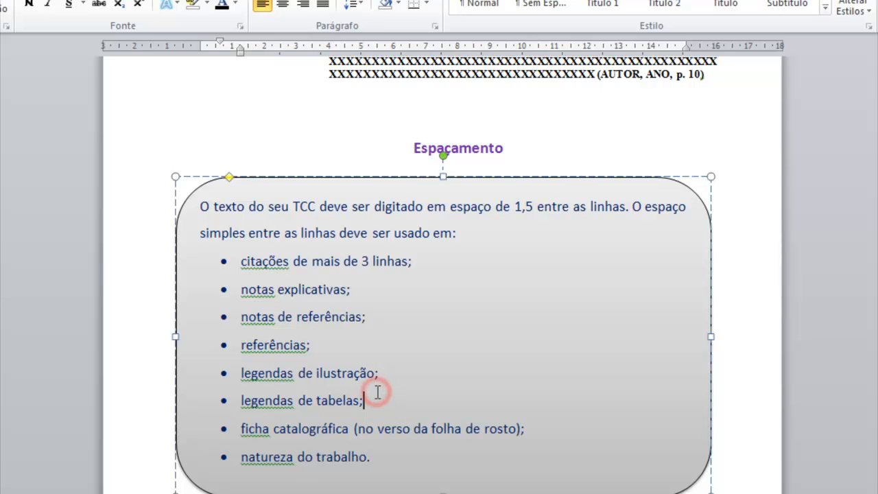
click(539, 435)
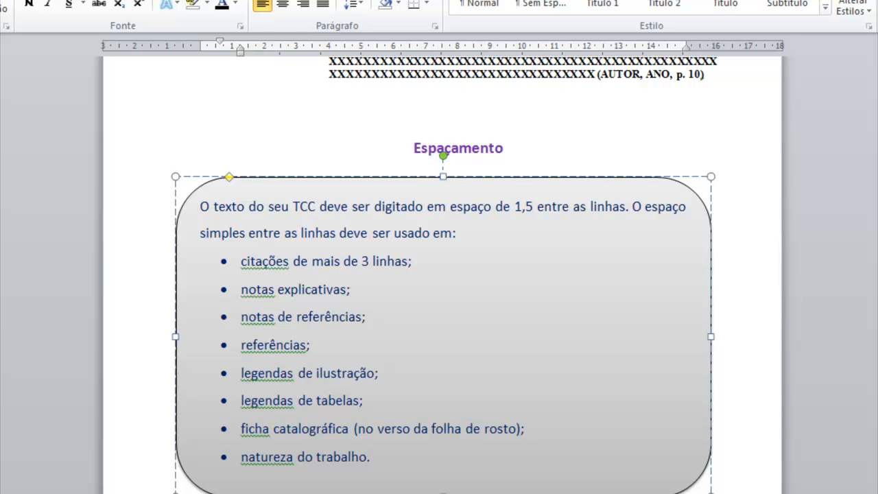
scroll(444, 274, down, 1)
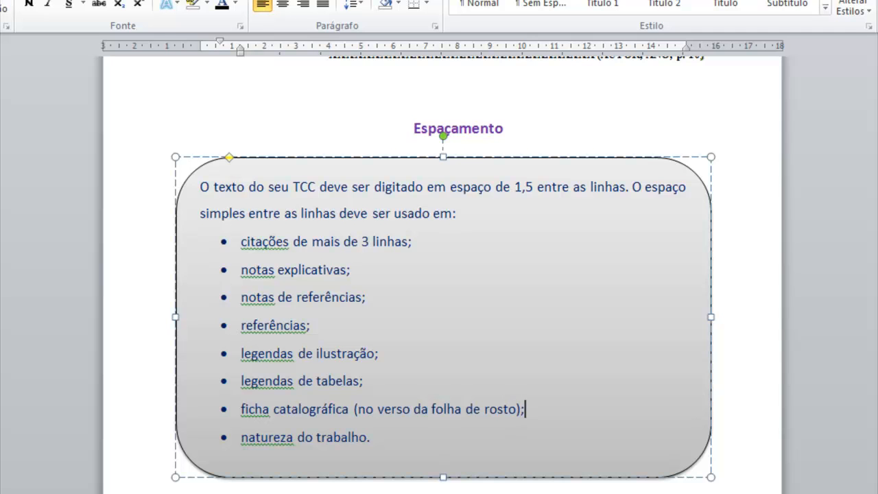
scroll(443, 275, down, 6)
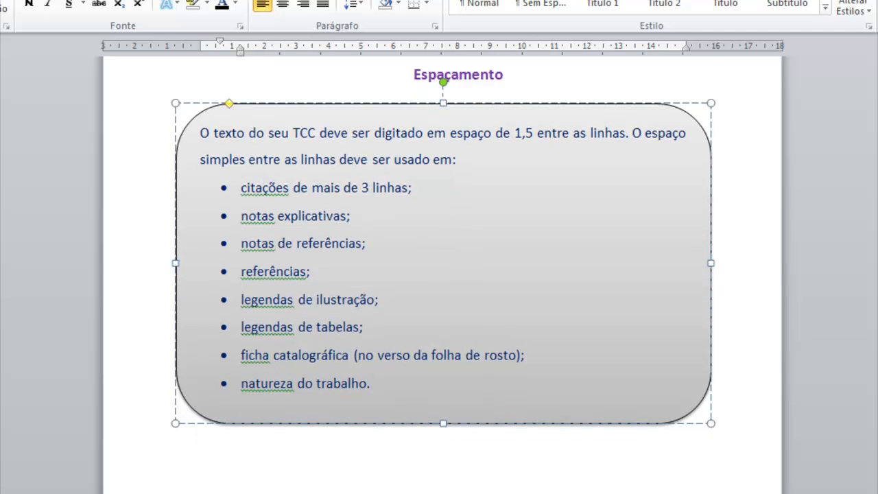
scroll(444, 275, up, 7)
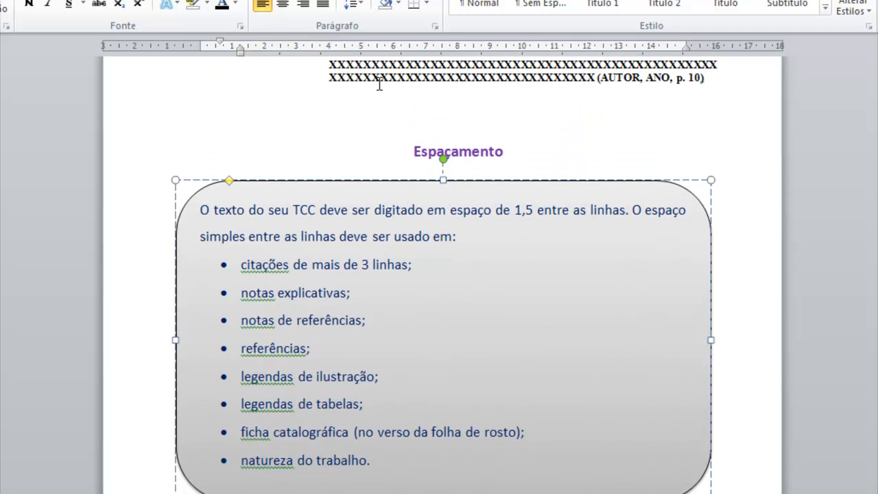
- Look over the available line spacing options and return to the title at the start of the document
click(361, 6)
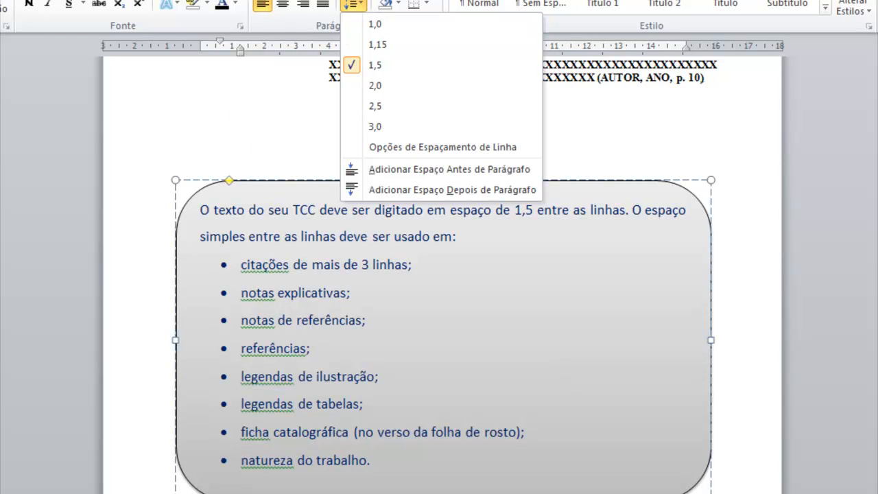
scroll(438, 131, down, 4)
scroll(442, 274, down, 1)
scroll(443, 274, up, 20)
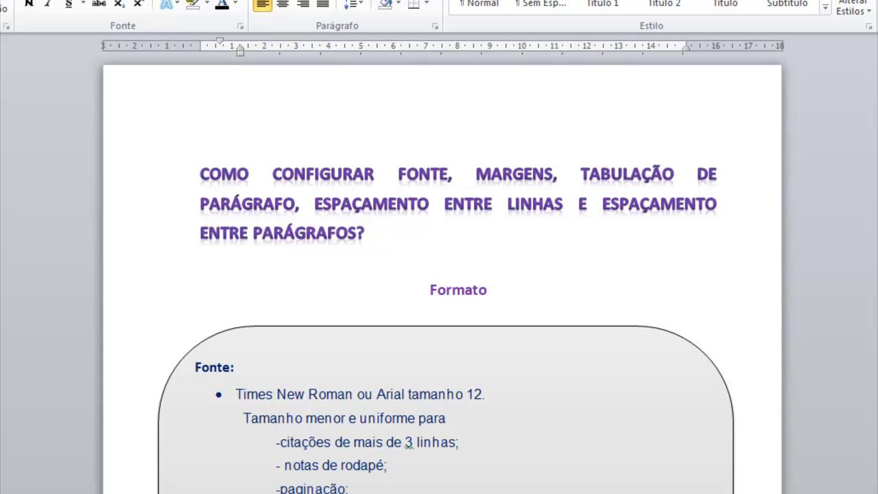